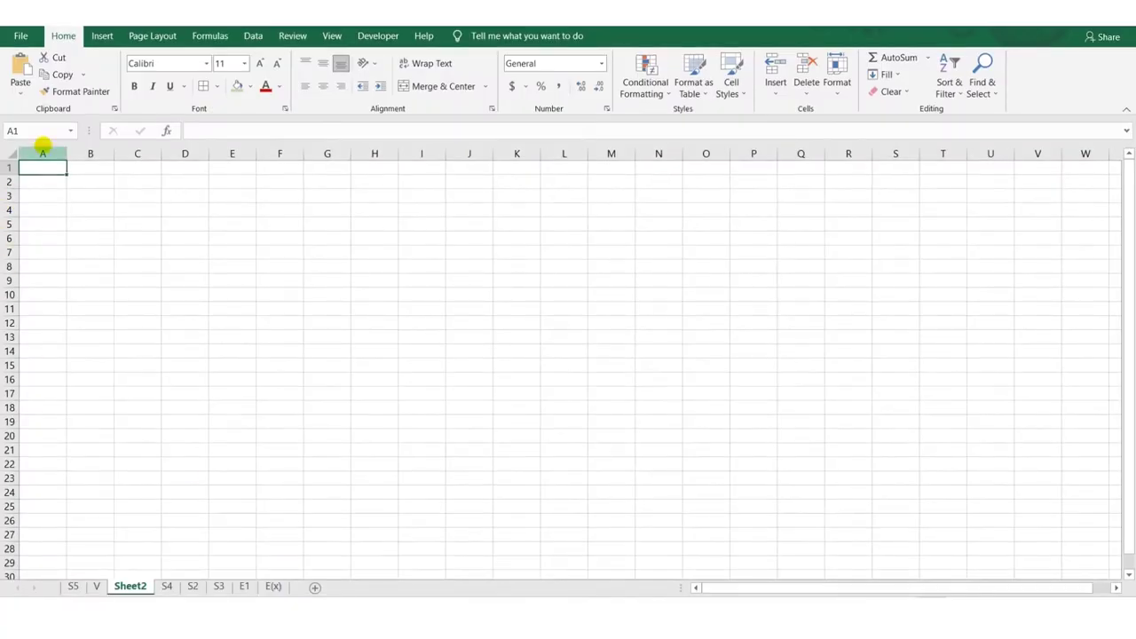
Format all cells of the sheet with font size 22, bold and dark red text
left_click(12, 153)
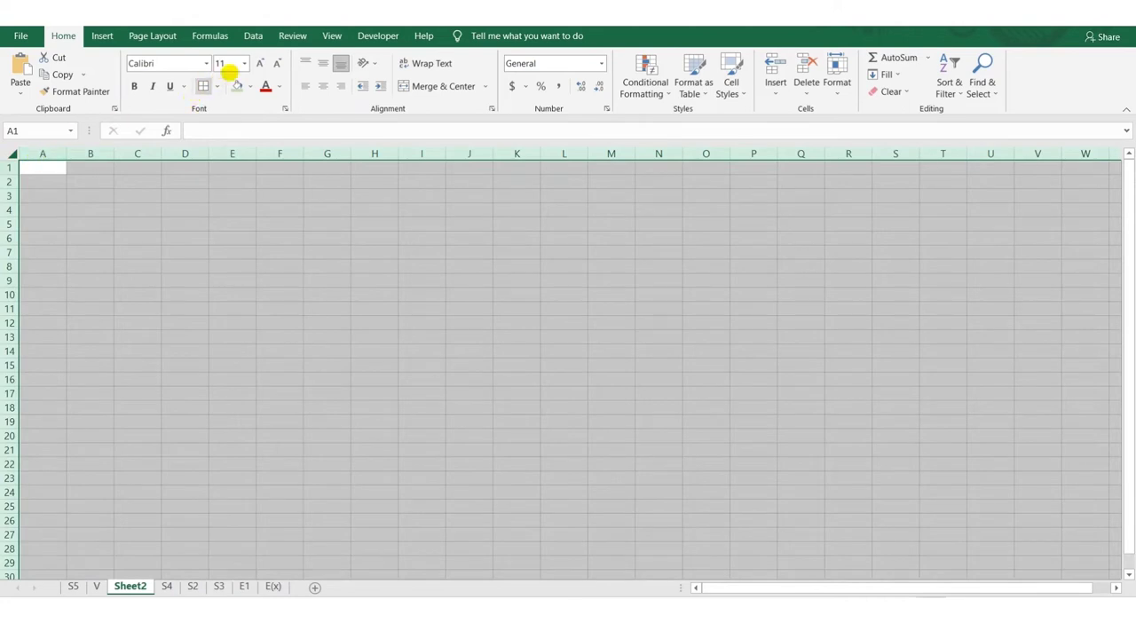
left_click(244, 63)
left_click(220, 206)
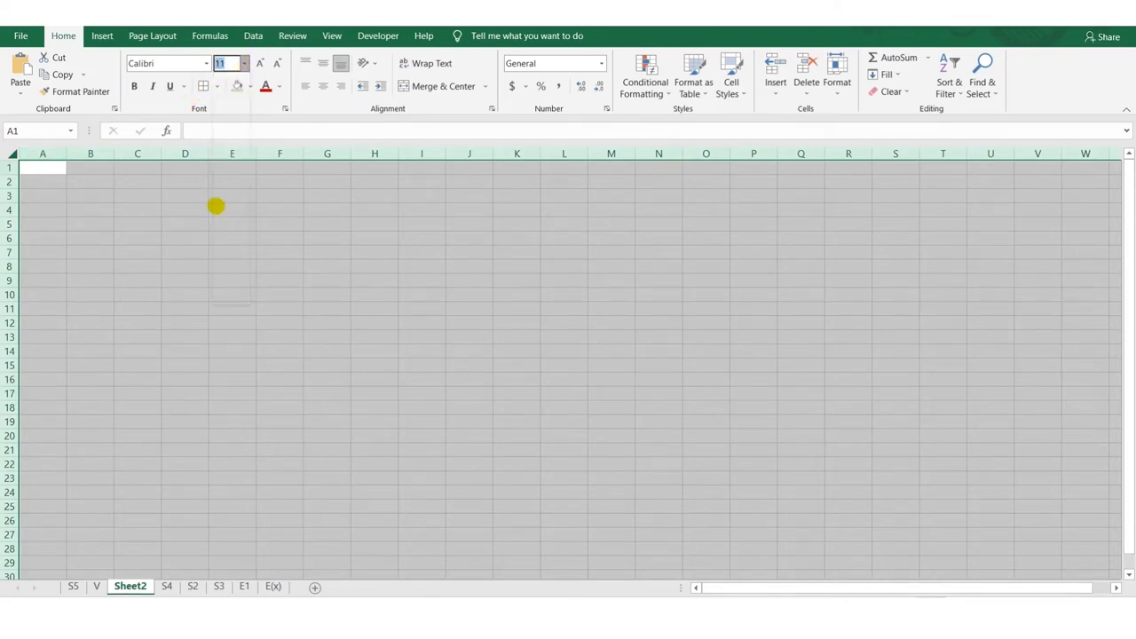
left_click(134, 86)
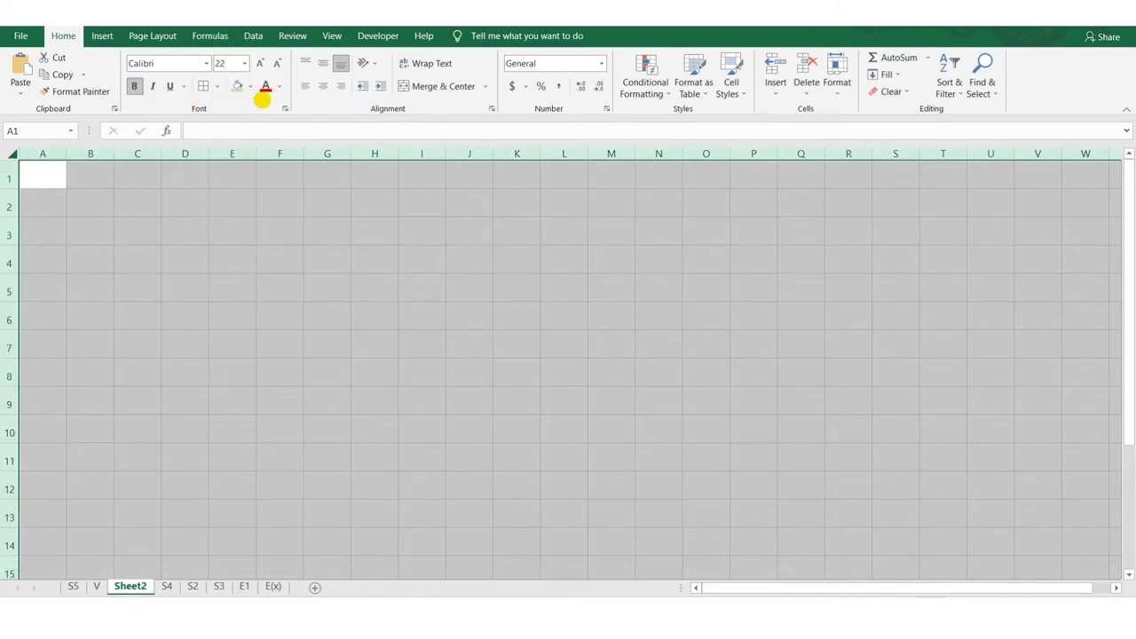
left_click(279, 85)
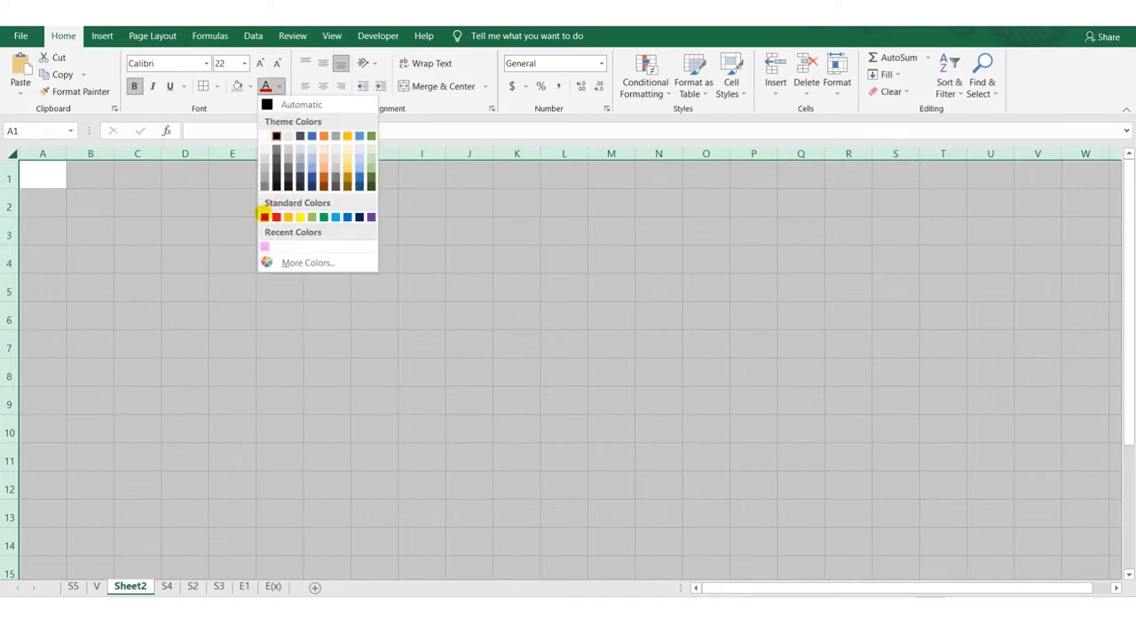
left_click(264, 217)
Merge and center B2:K2 and format it with a yellow fill and font size 36
left_click_drag(101, 204, 510, 205)
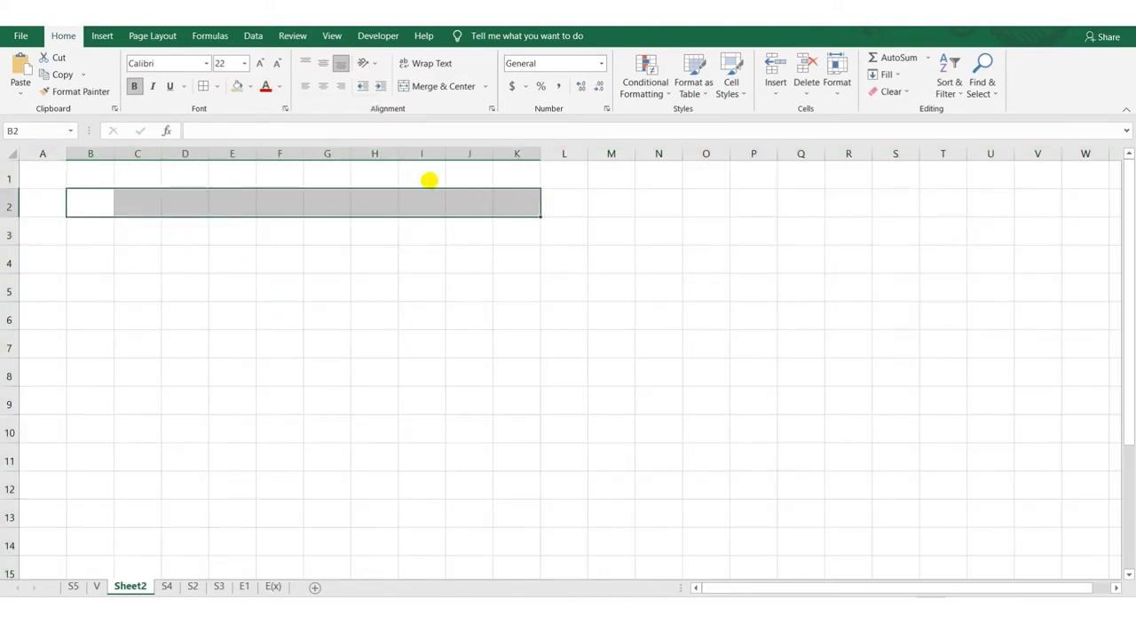
left_click(426, 86)
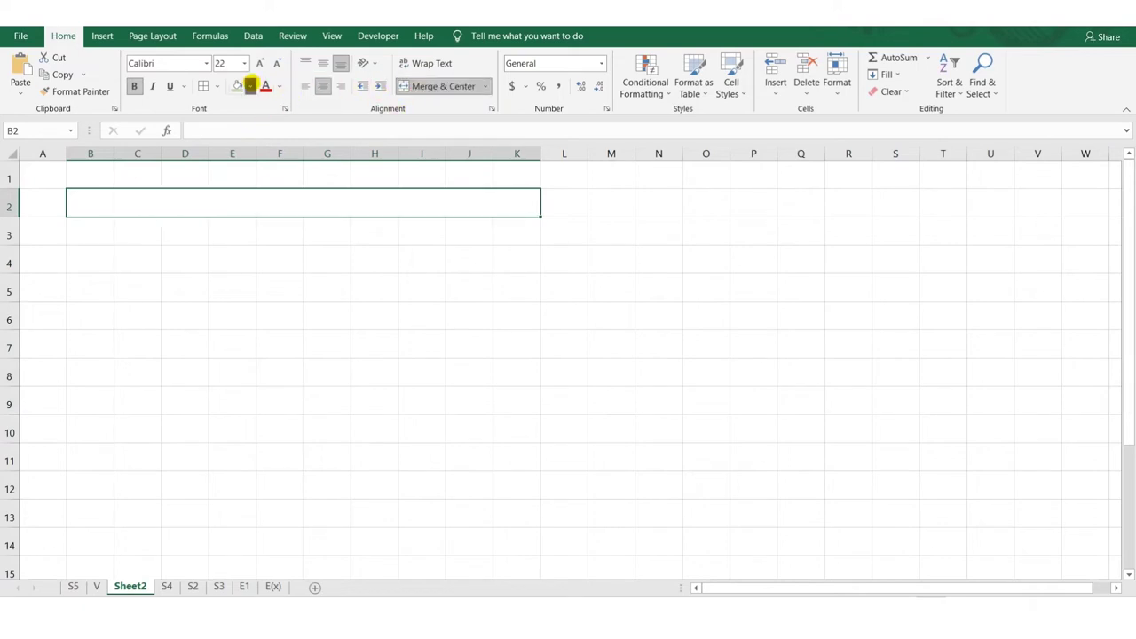
left_click(250, 86)
left_click(271, 200)
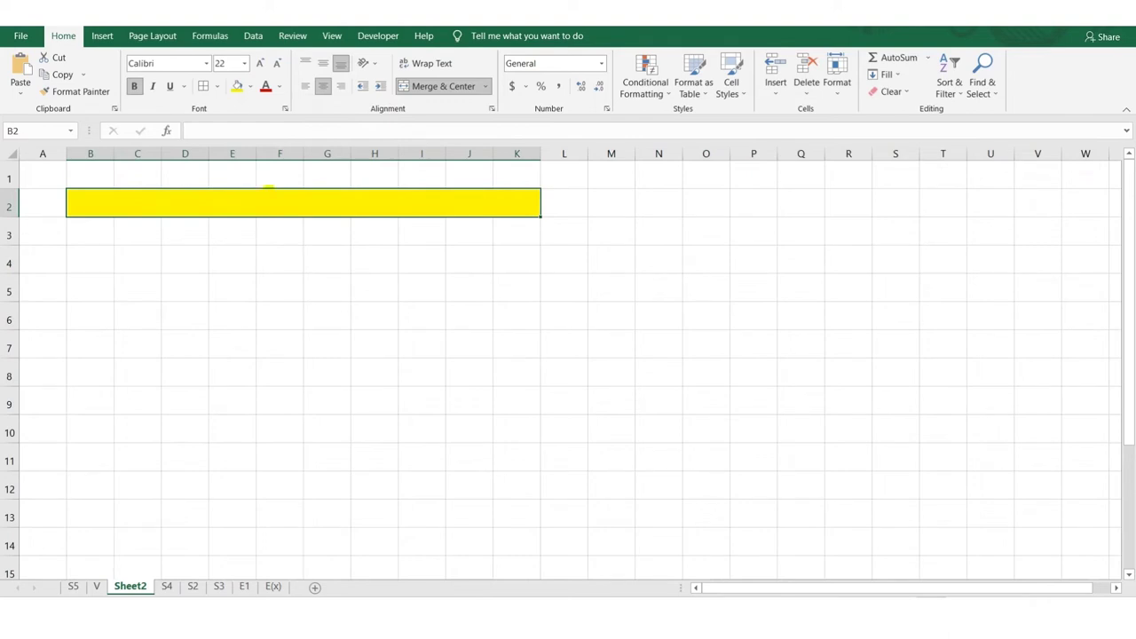
left_click(259, 63)
left_click(259, 63)
left_click(259, 63)
left_click(260, 63)
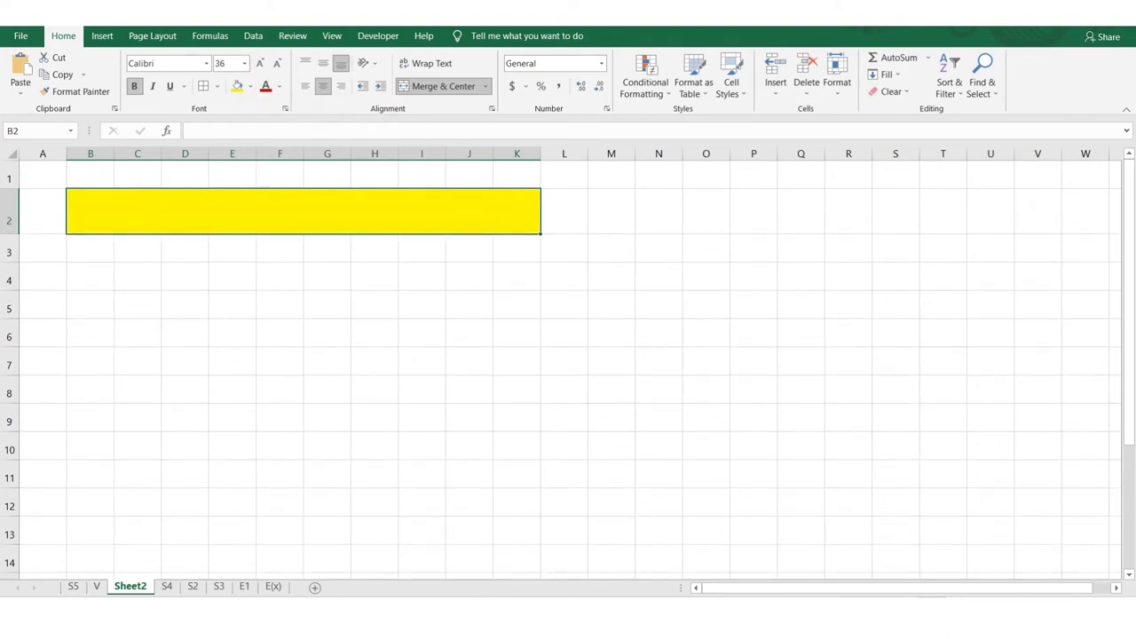
Enter the title "S=1+2+3+ ... +n" in the merged yellow cell
type("S=")
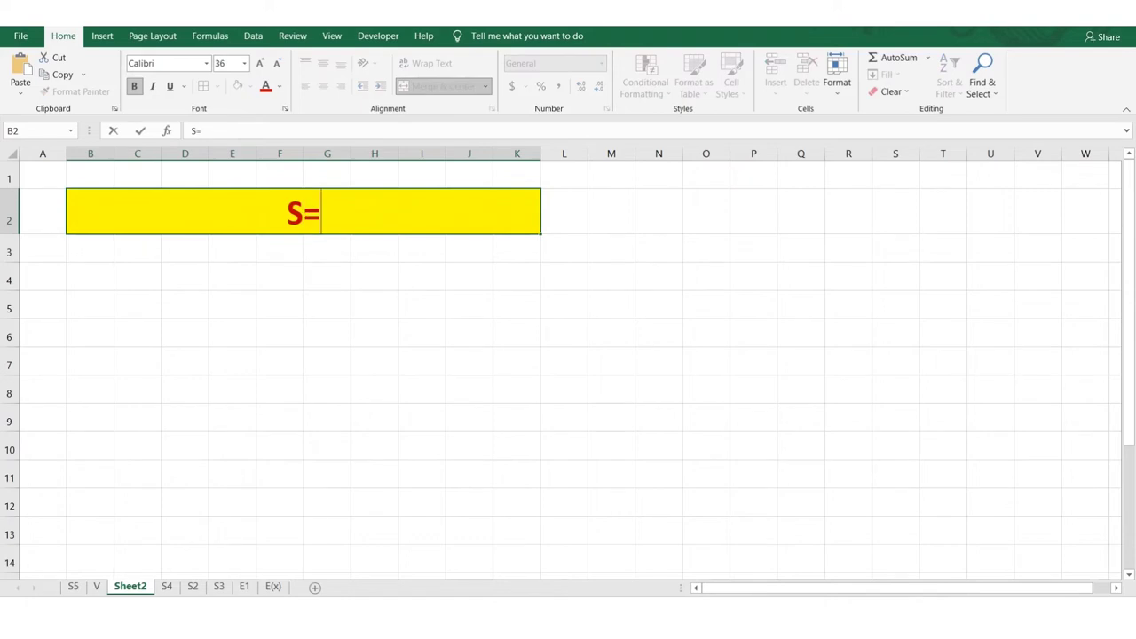
type("1+2+")
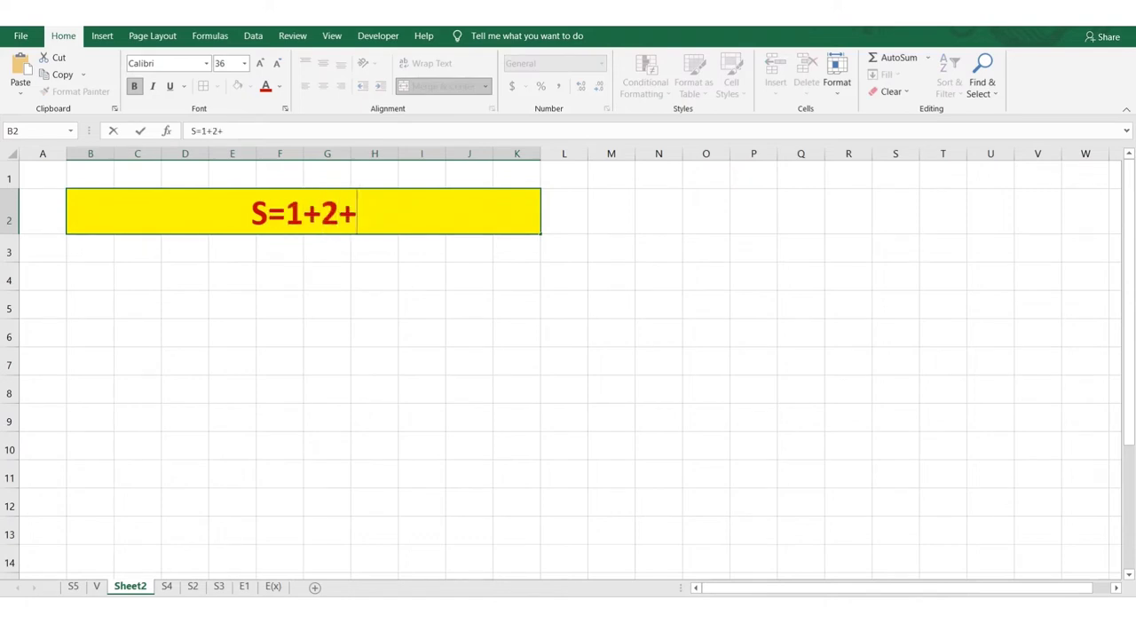
type("3+")
type(" ...")
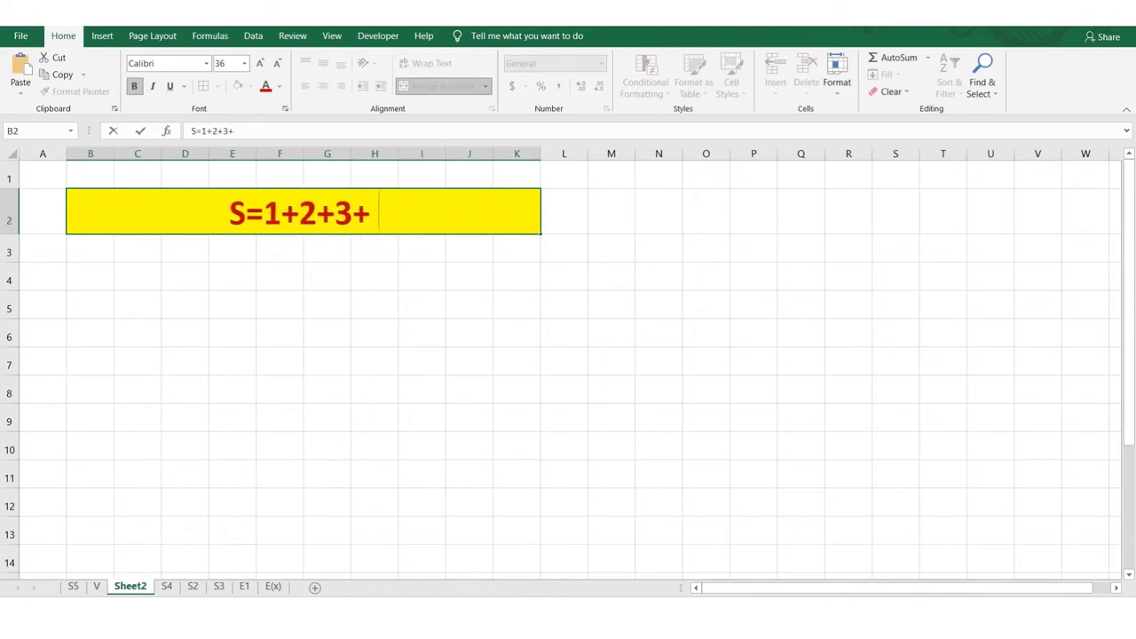
type(" +n")
key("Return")
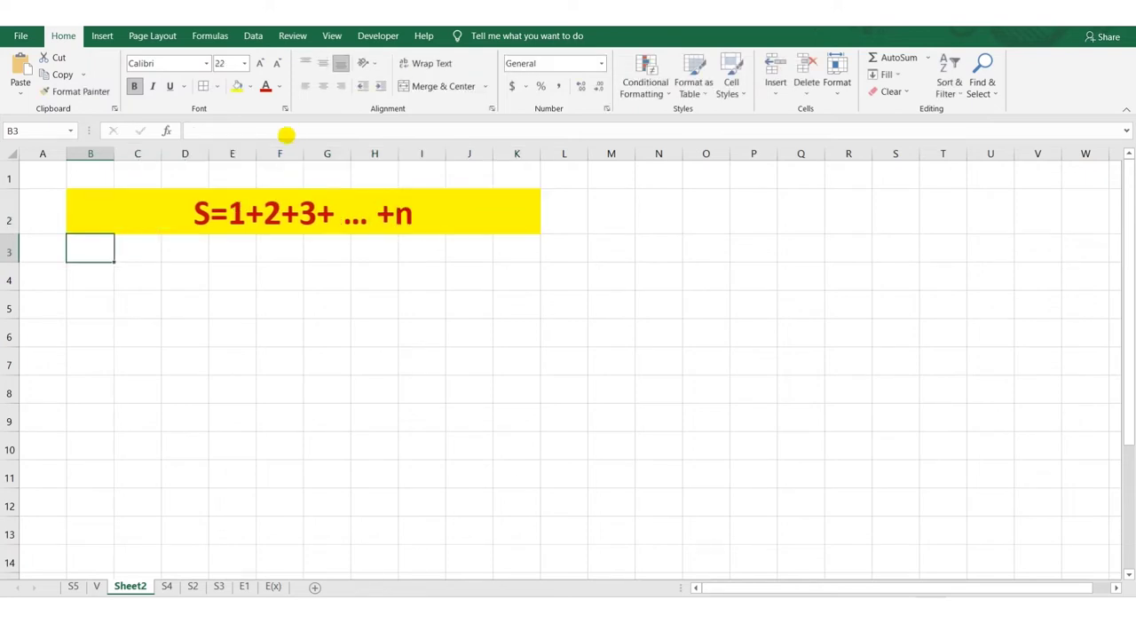
Enter the header "i" at font size 24 in C4, with the values 1 and 2 in C5 and C6
left_click(142, 271)
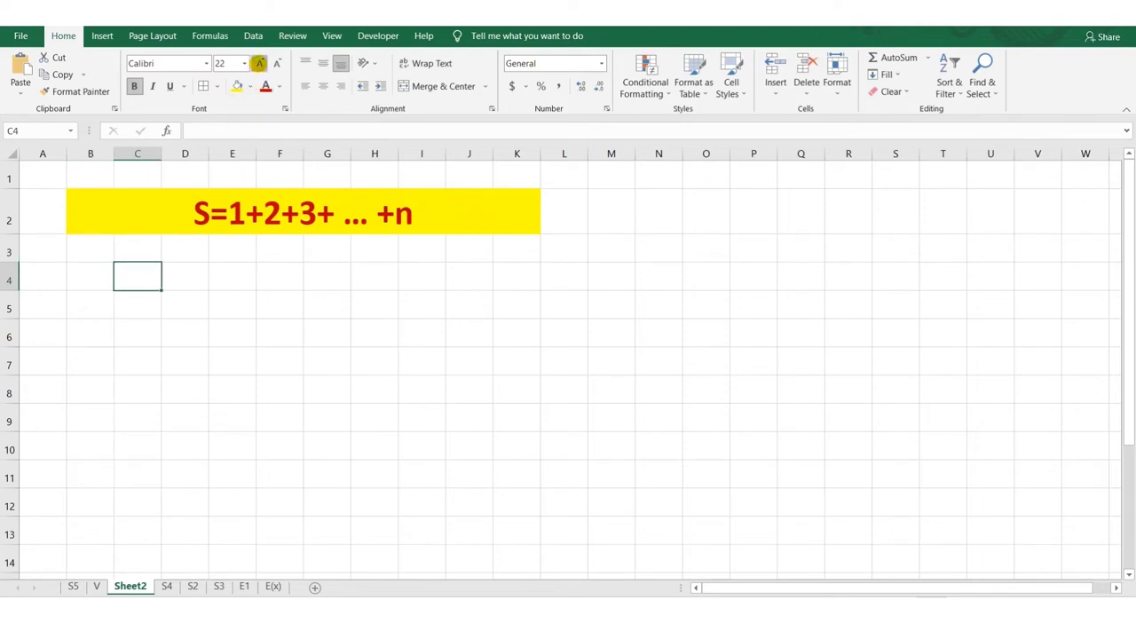
left_click(259, 64)
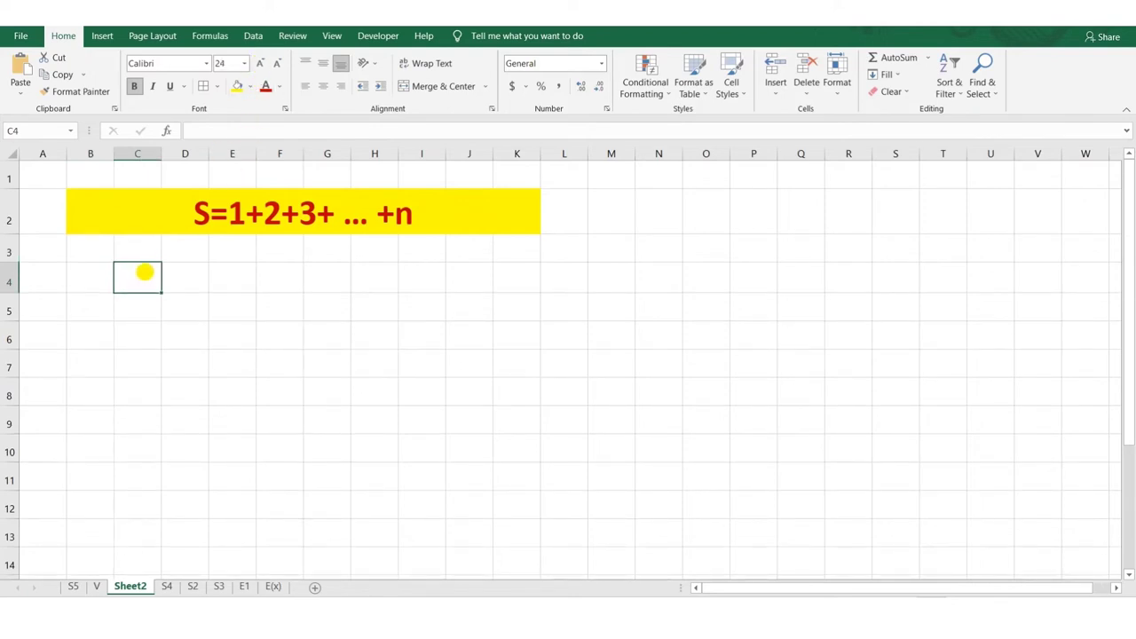
key("Return")
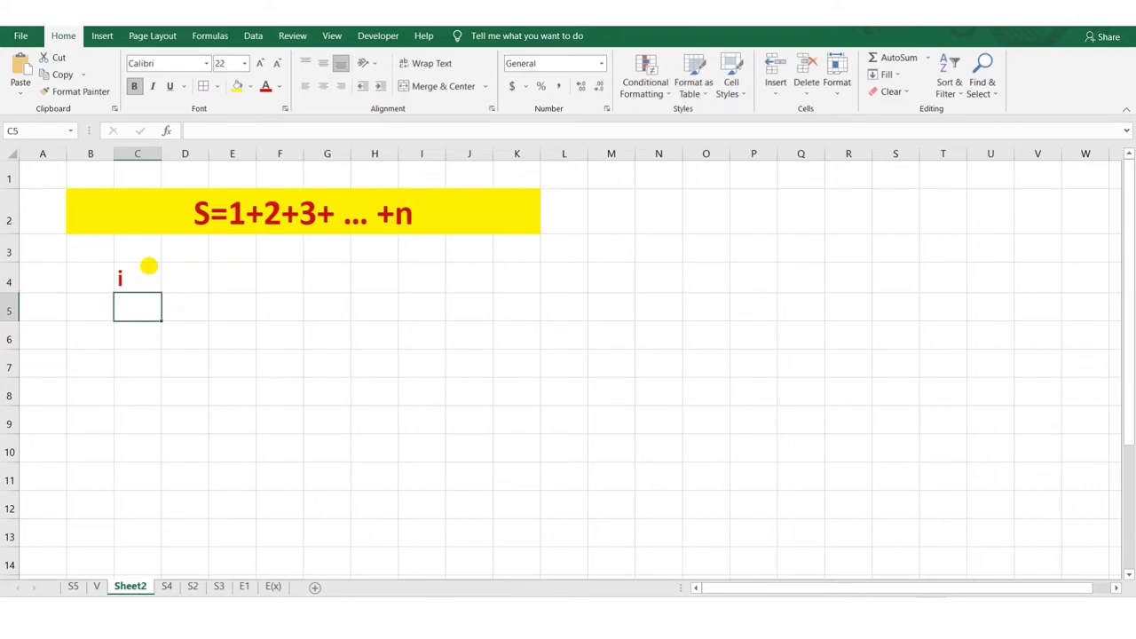
type("1")
key("Return")
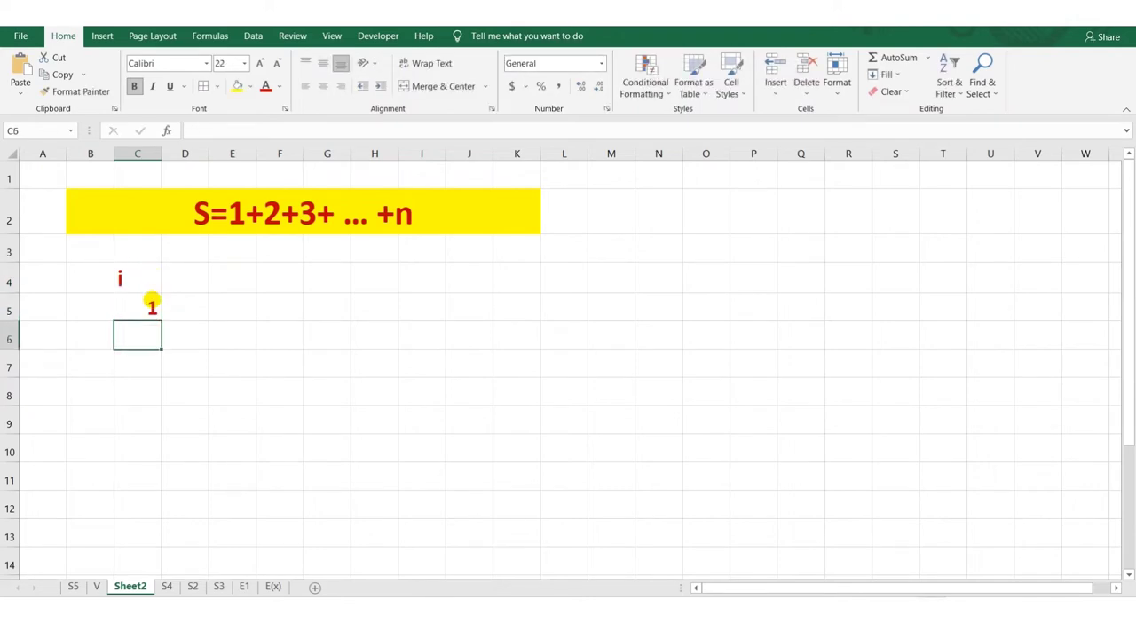
type("2")
key("Return")
Extend the number series from C5:C6 down to C14 so it runs from 1 to 10
left_click(145, 306)
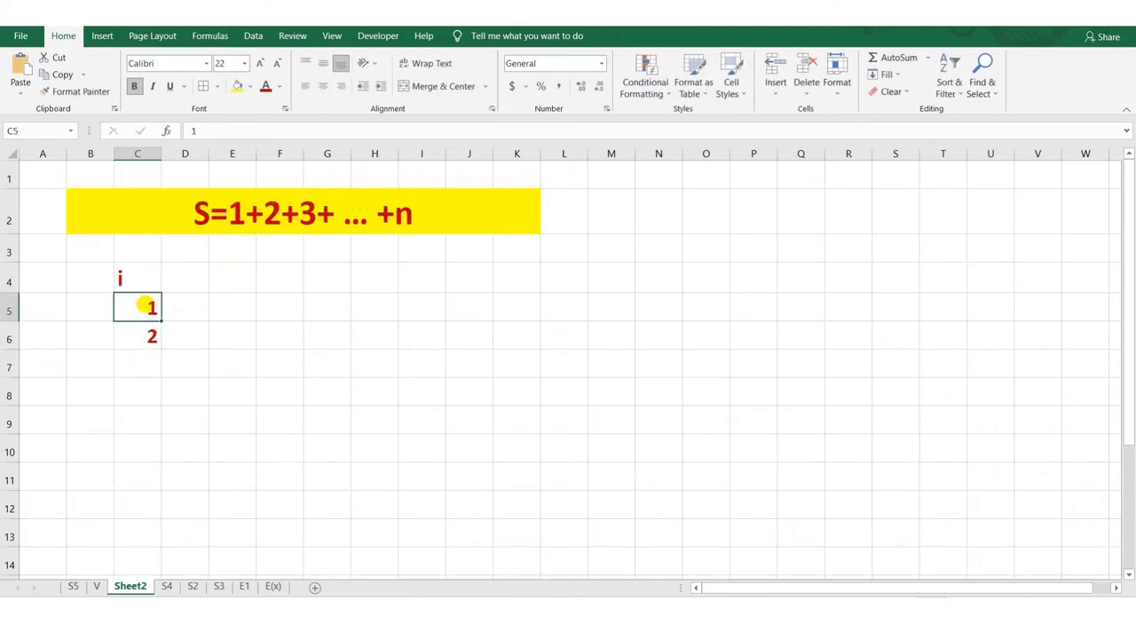
scroll(324, 497, "up", 5)
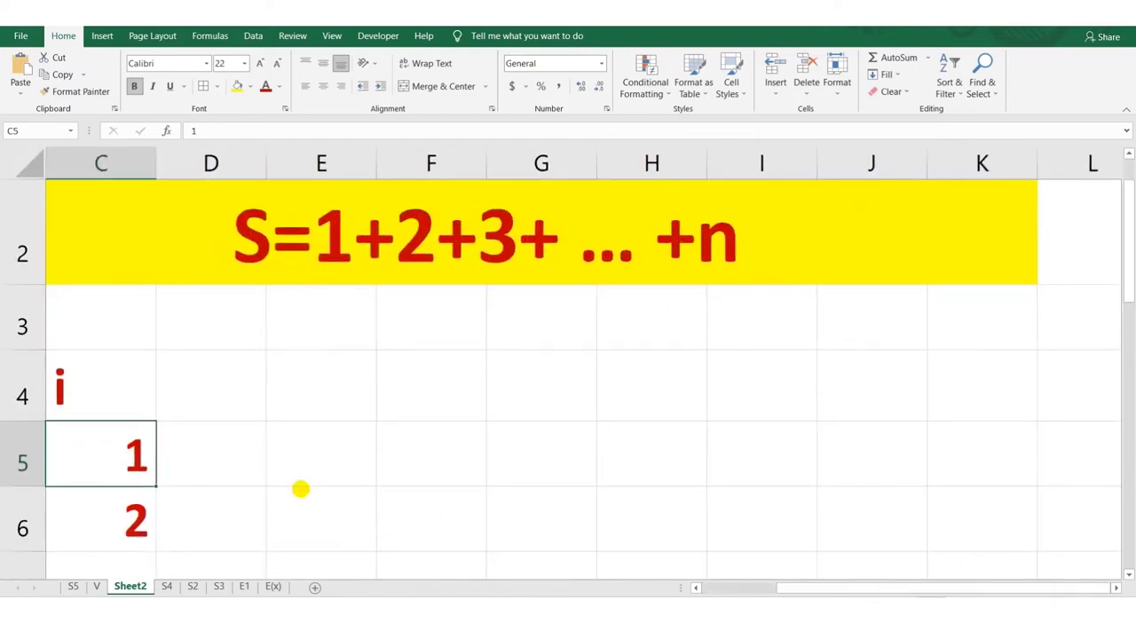
left_click_drag(939, 587, 866, 587)
left_click_drag(1128, 290, 923, 310)
left_click_drag(222, 283, 225, 337)
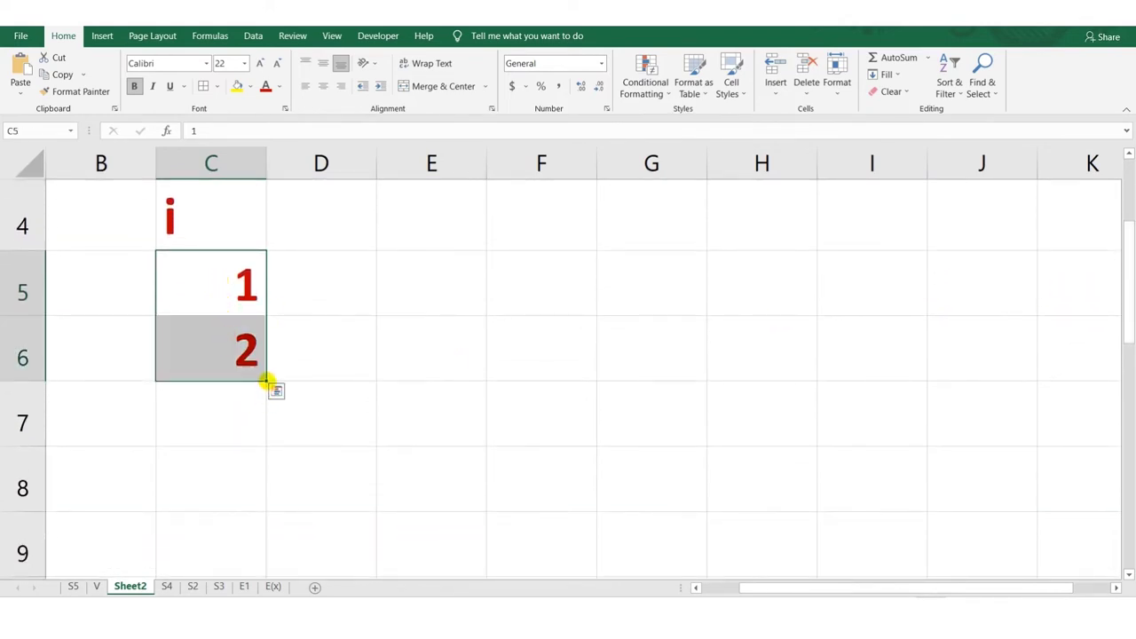
left_click_drag(267, 385, 269, 313)
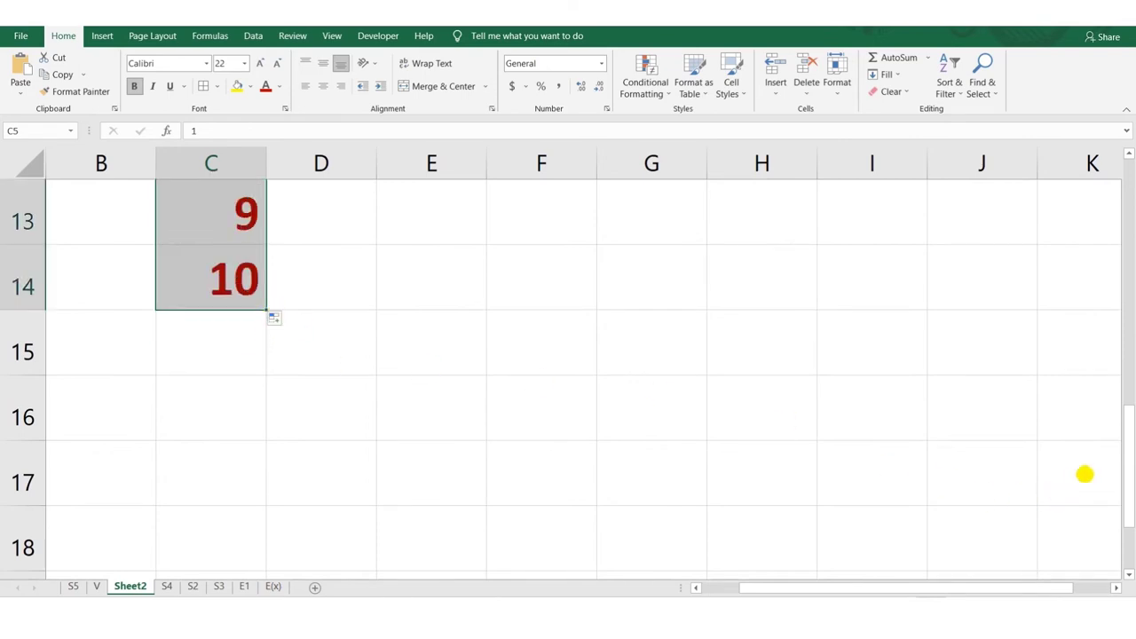
Enter 0 in D4 next to the "i" header and set its font size to 24
scroll(1048, 584, "down", 5)
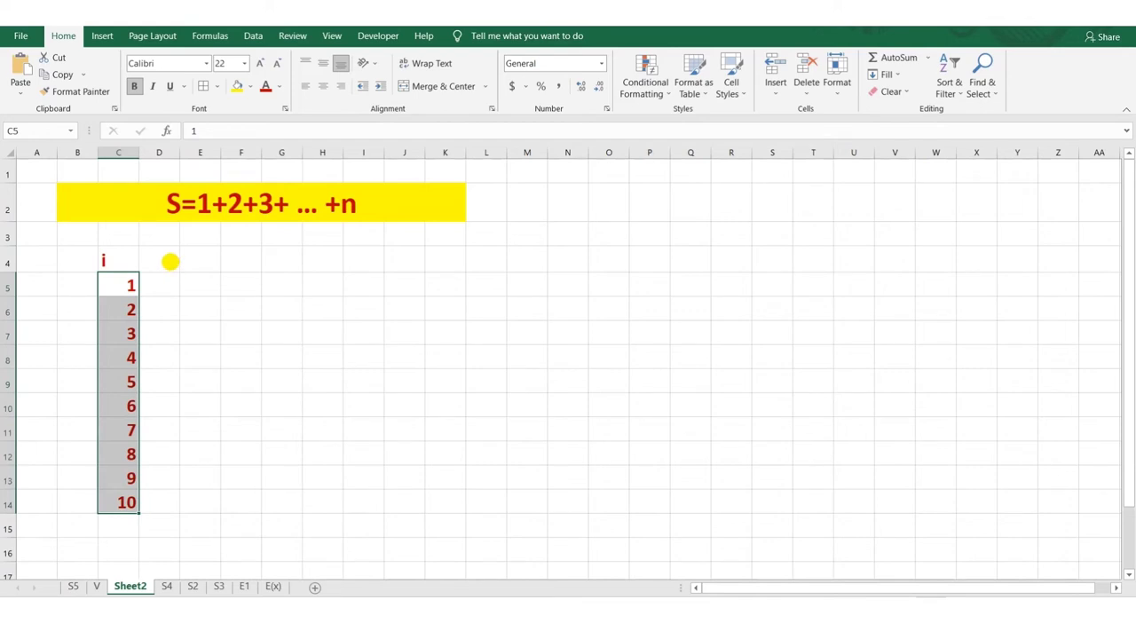
left_click(169, 260)
type("0")
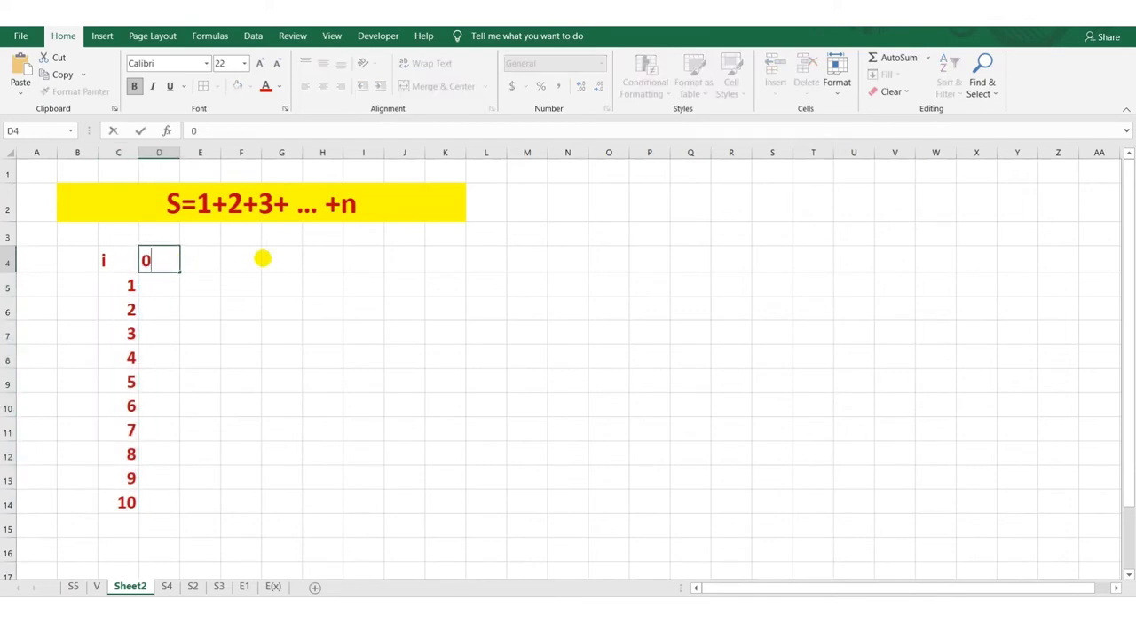
key("Return")
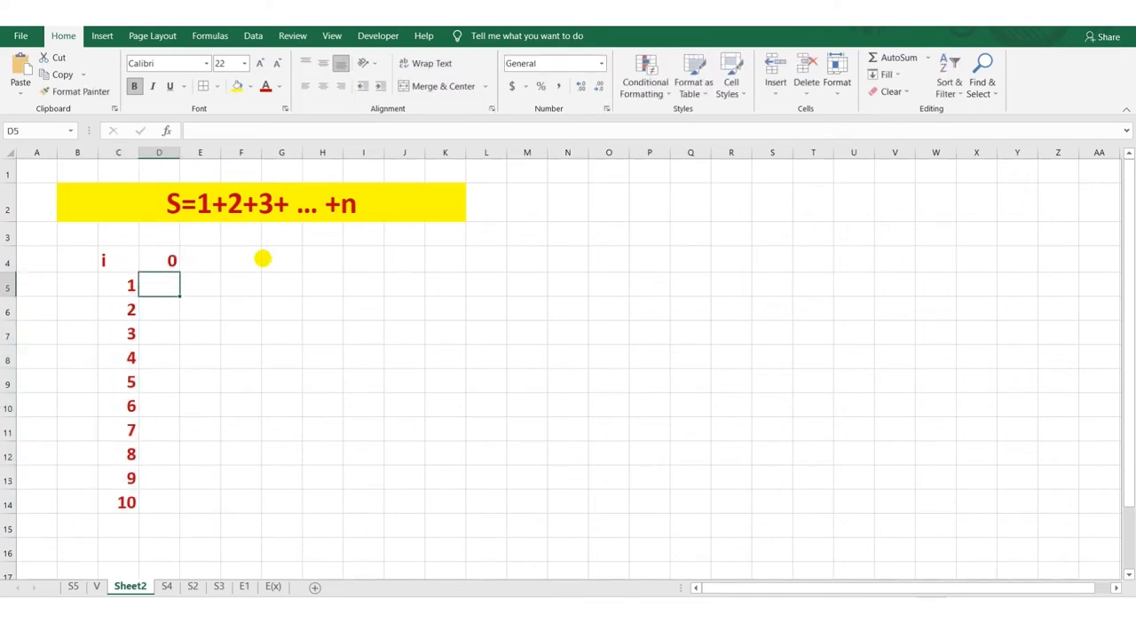
left_click(169, 259)
left_click(259, 63)
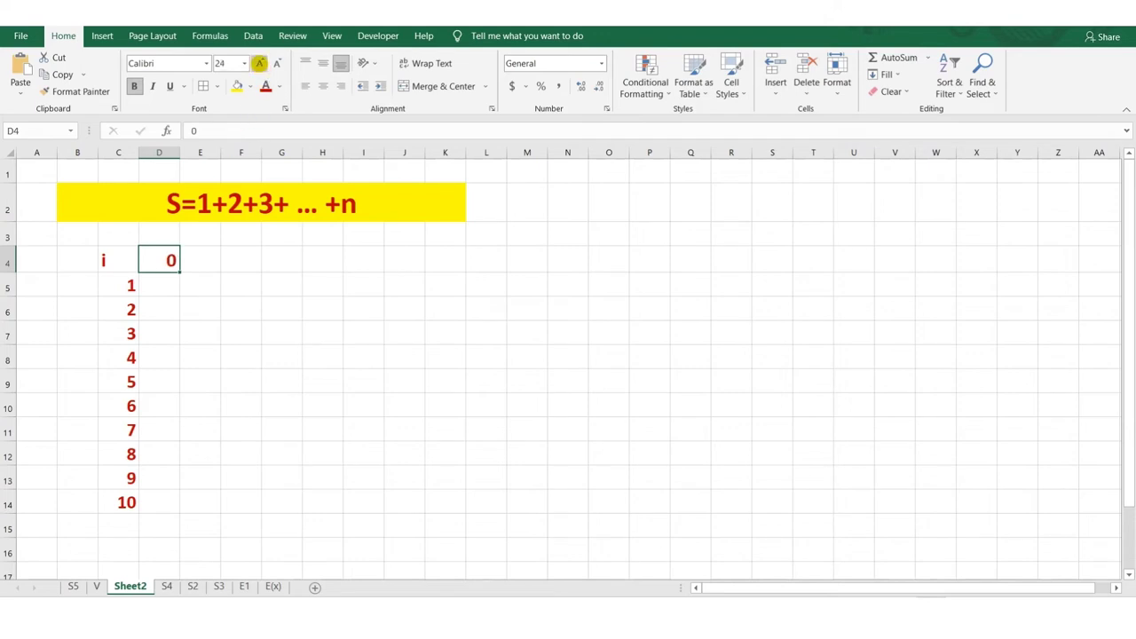
Format the header cells C4:D4 with a light green fill, font size 28, italics and borders around each cell
left_click(113, 258)
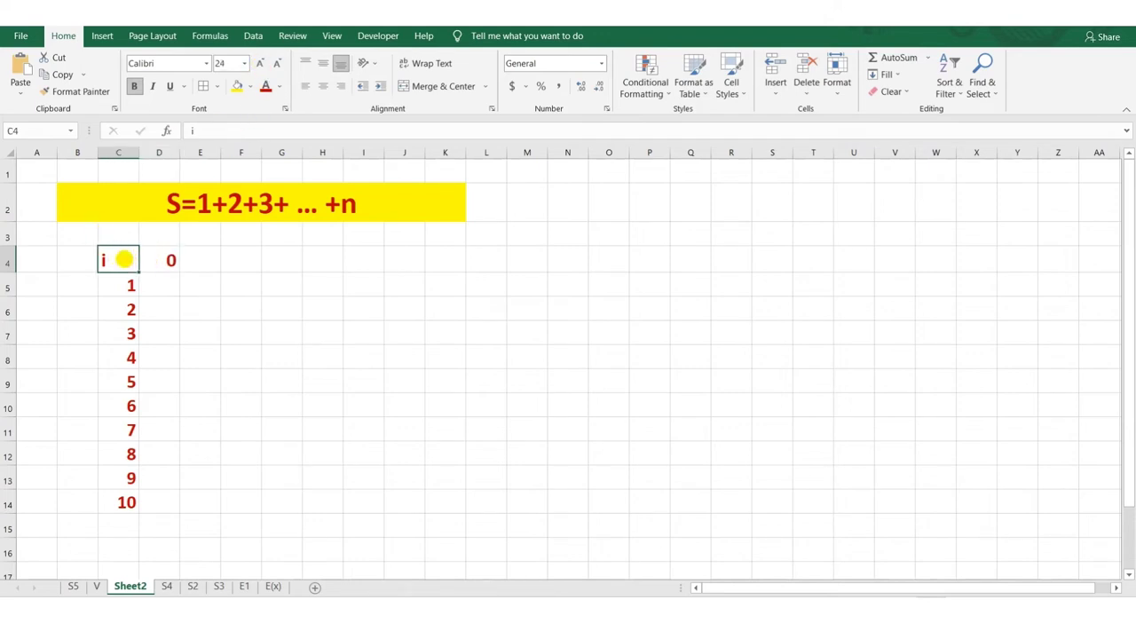
left_click_drag(128, 259, 160, 257)
left_click(250, 86)
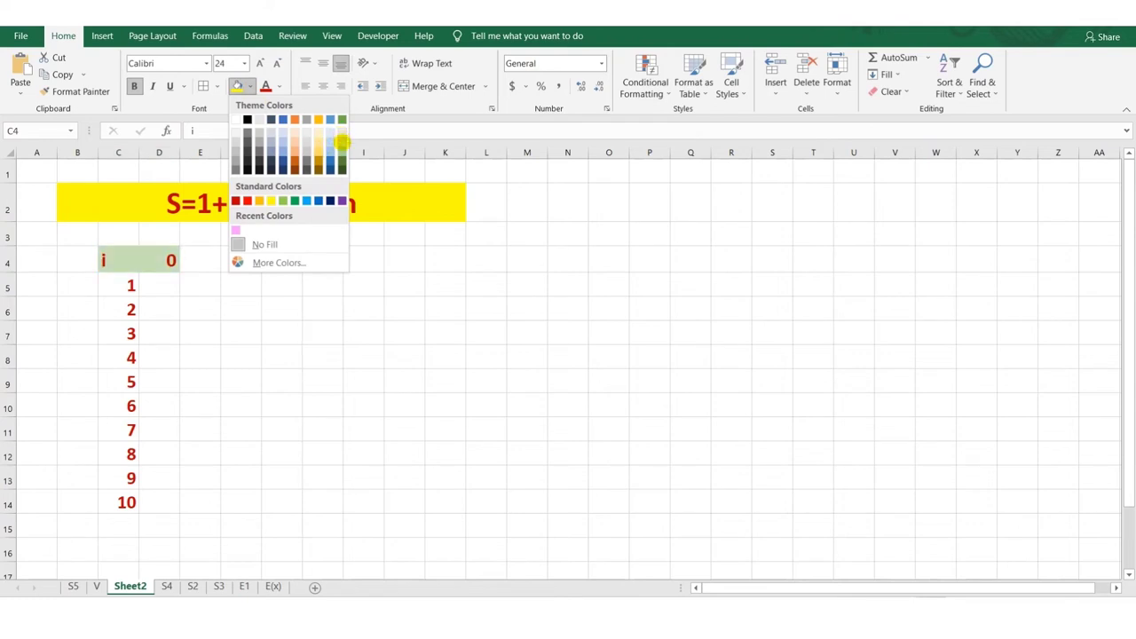
left_click(340, 142)
left_click(258, 63)
left_click(258, 63)
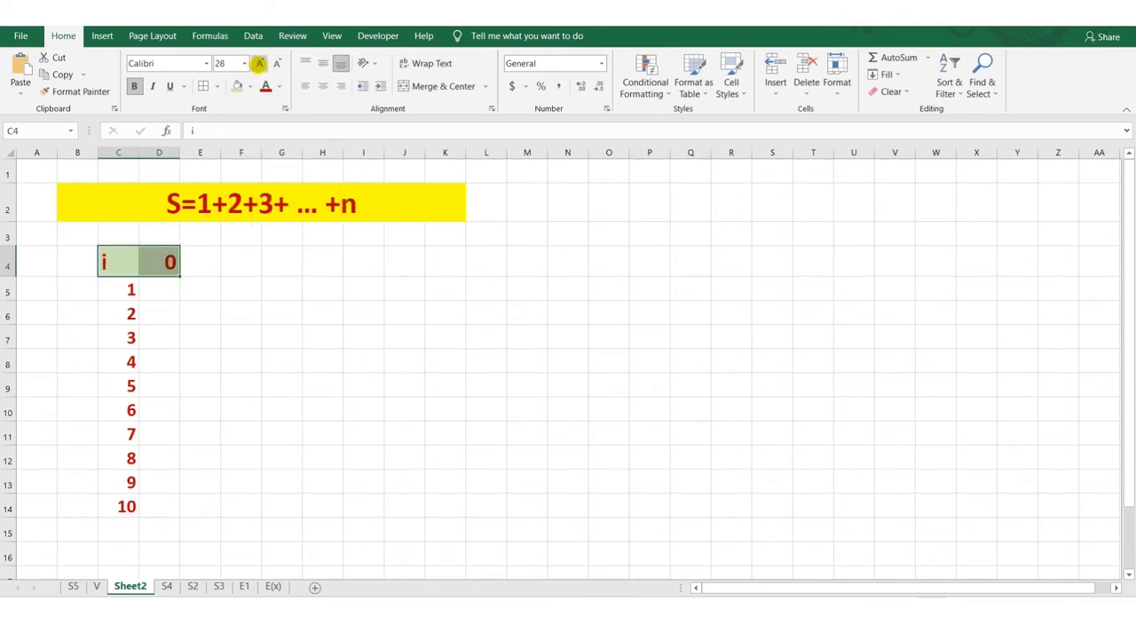
left_click(151, 86)
left_click(202, 86)
Enter the running-sum formula =D4+C5 in D5
left_click(170, 289)
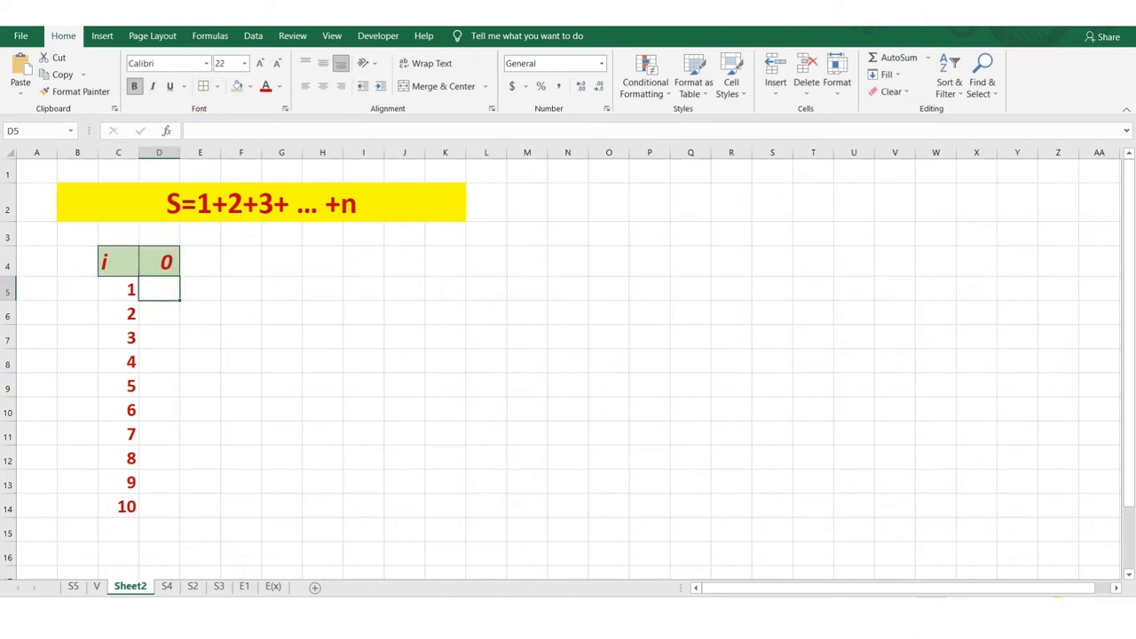
scroll(441, 474, "up", 2)
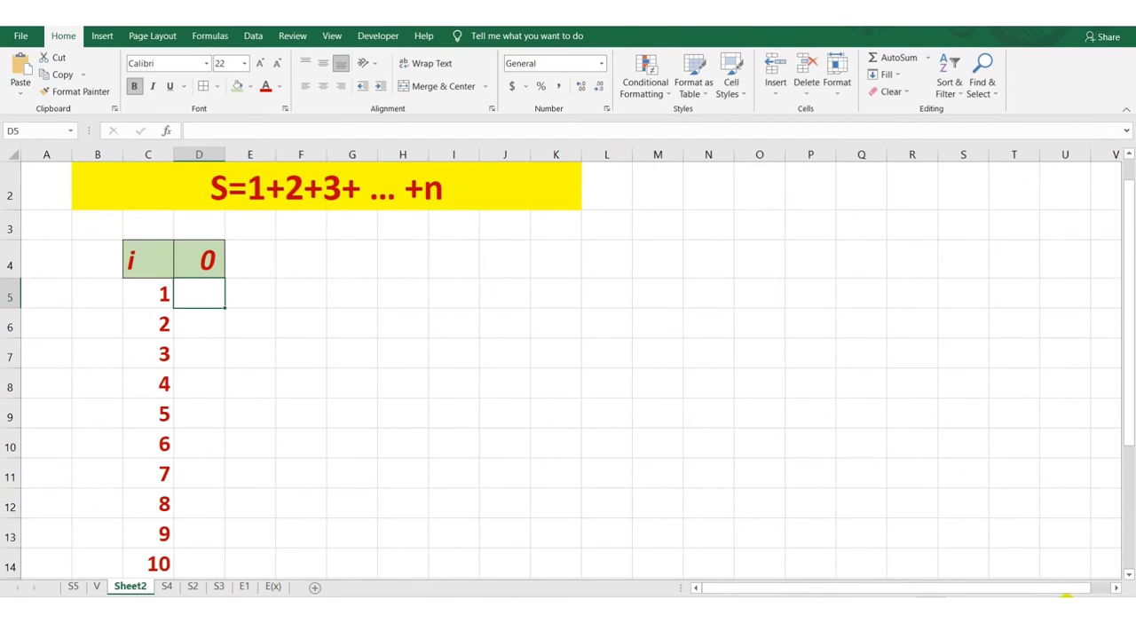
scroll(1020, 586, "up", 5)
left_click_drag(1126, 378, 1126, 310)
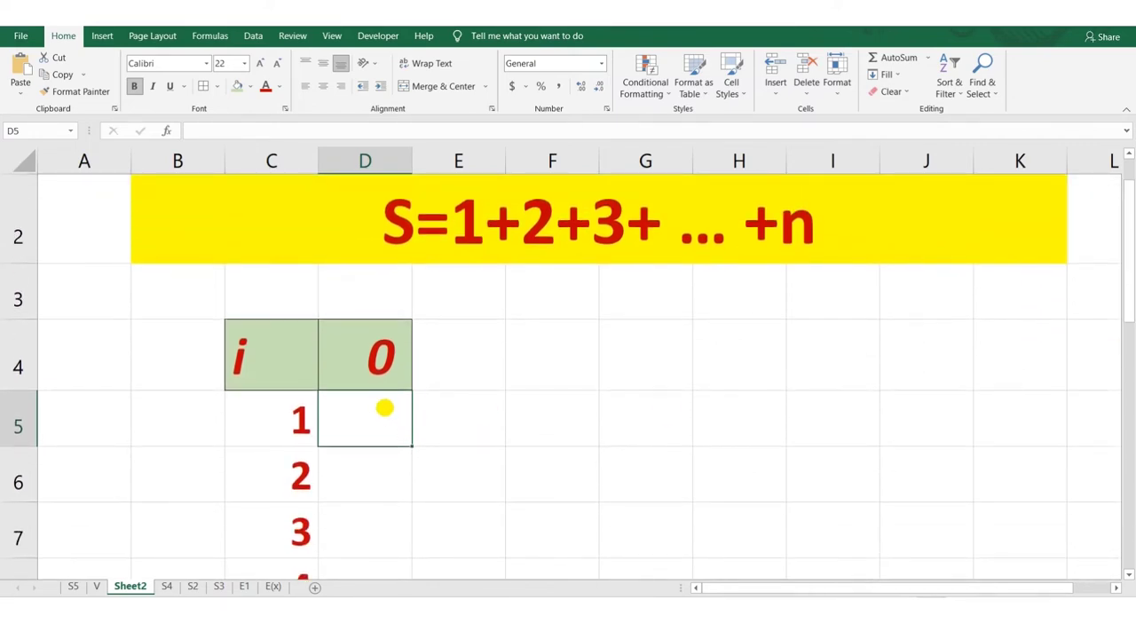
type("=")
left_click(376, 348)
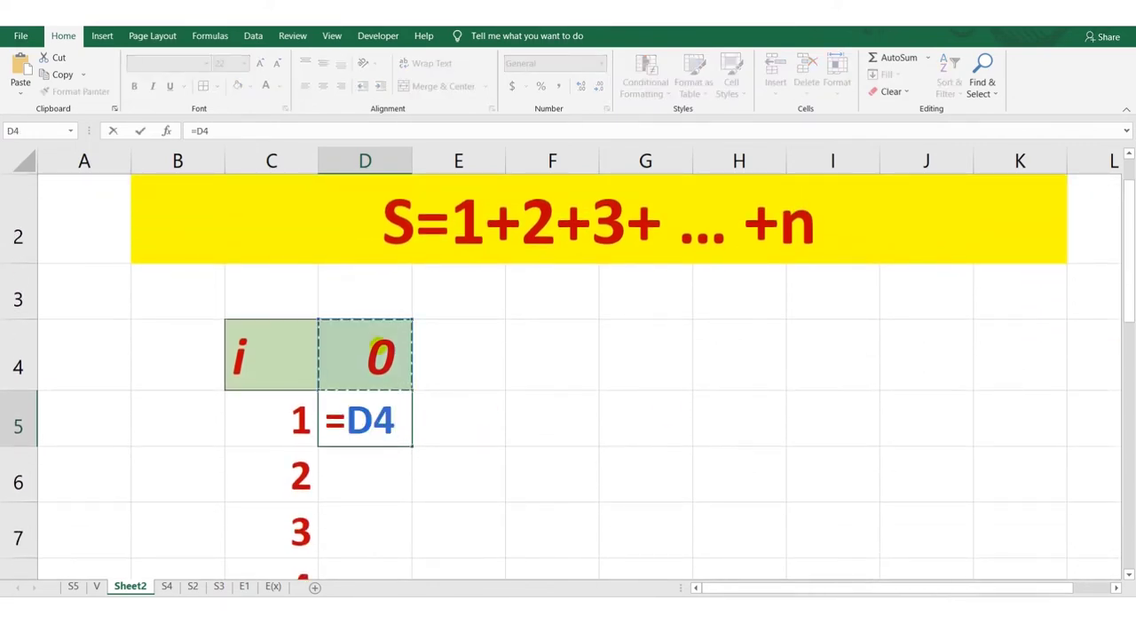
type("+")
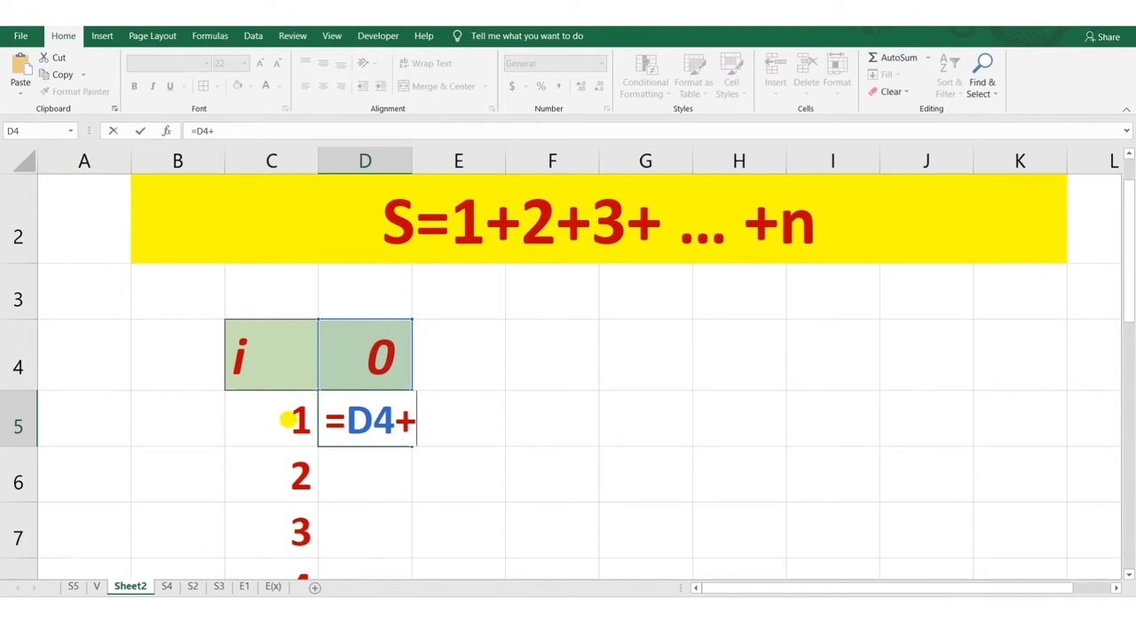
left_click(288, 420)
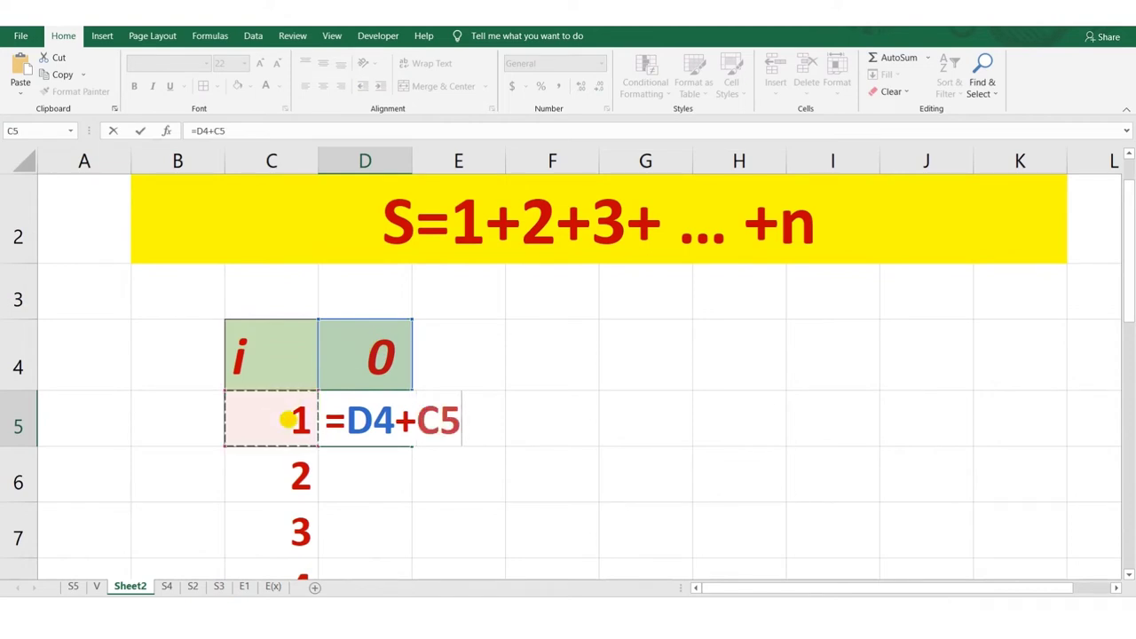
key("Return")
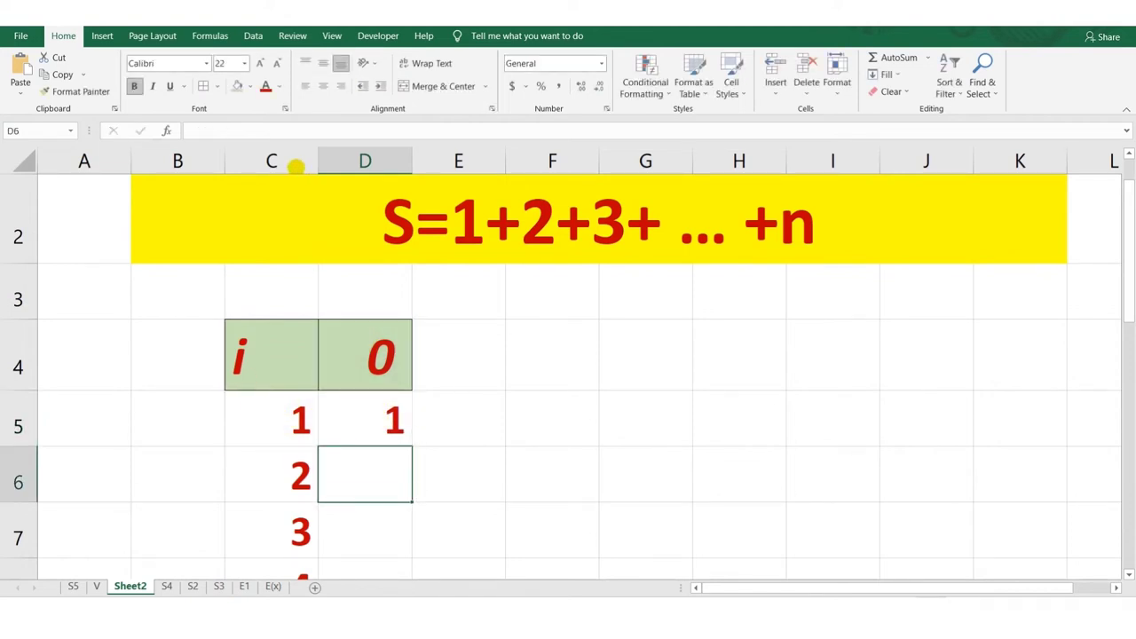
Center the contents of column C horizontally
left_click(295, 164)
left_click(323, 86)
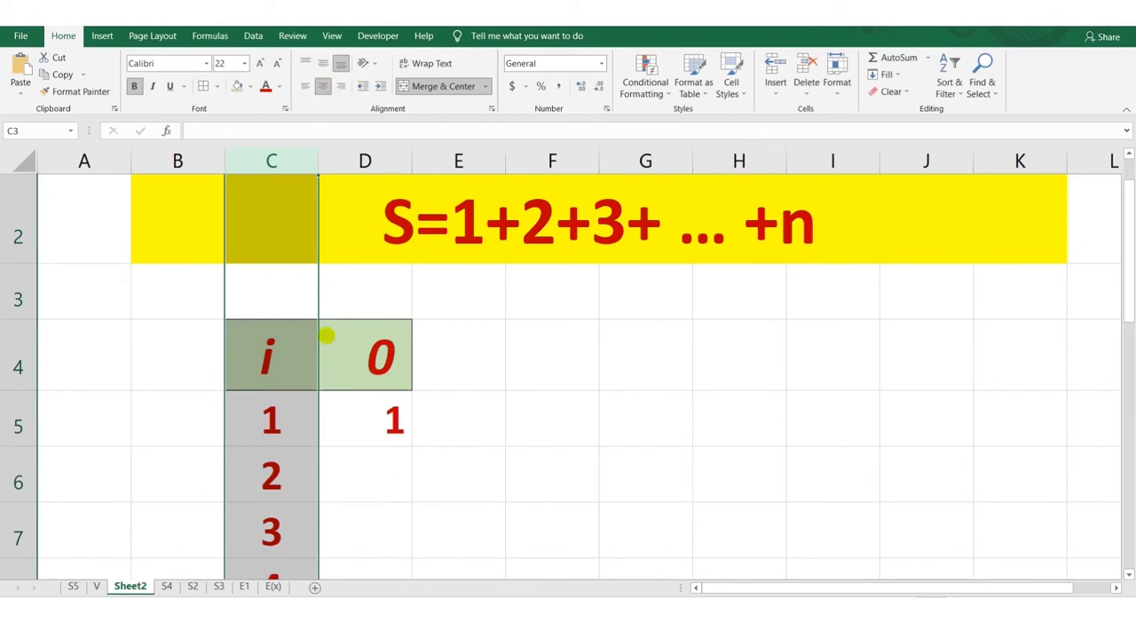
Format the numbers 1 to 10 in C5:C14 with a pink fill and italics
left_click_drag(299, 398, 271, 488)
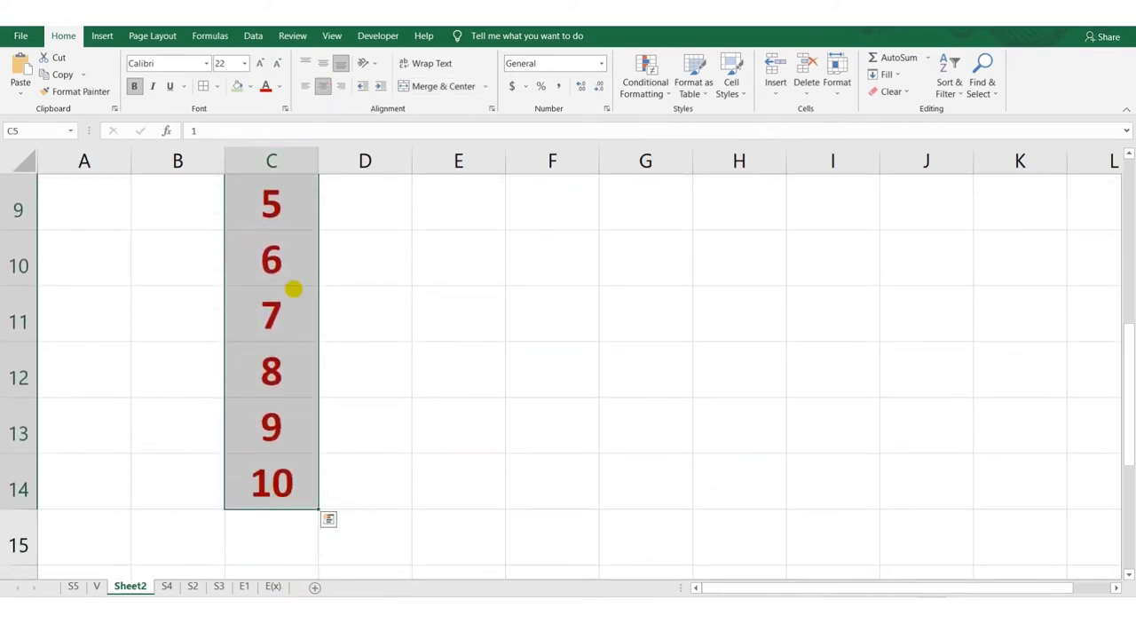
left_click(251, 86)
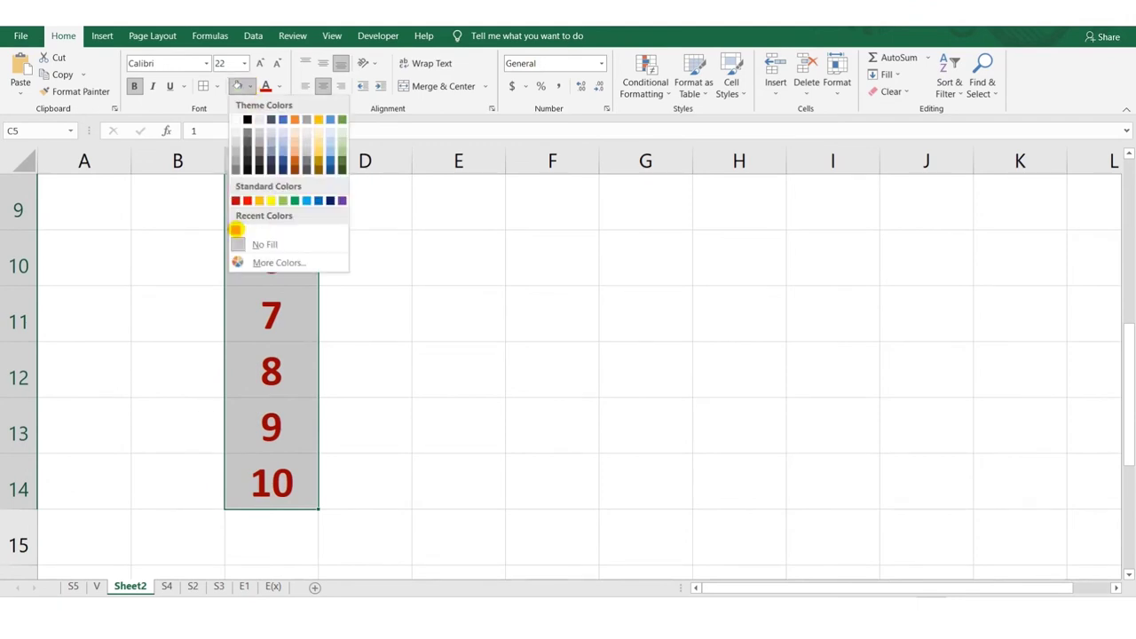
left_click(235, 229)
scroll(236, 225, "up", 2)
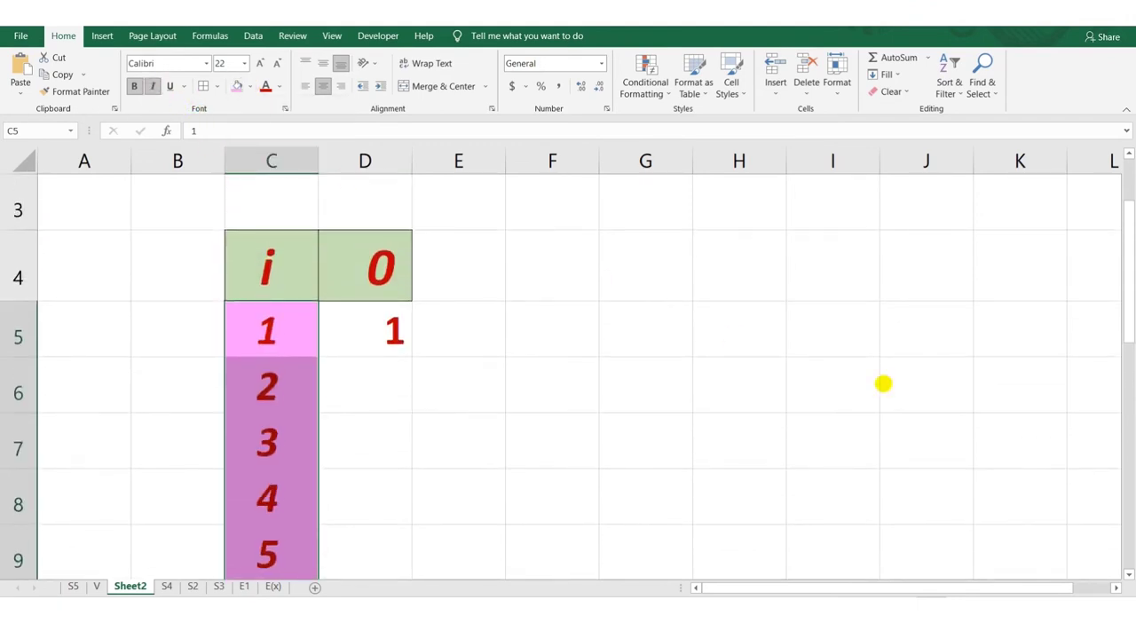
left_click_drag(1127, 306, 1127, 280)
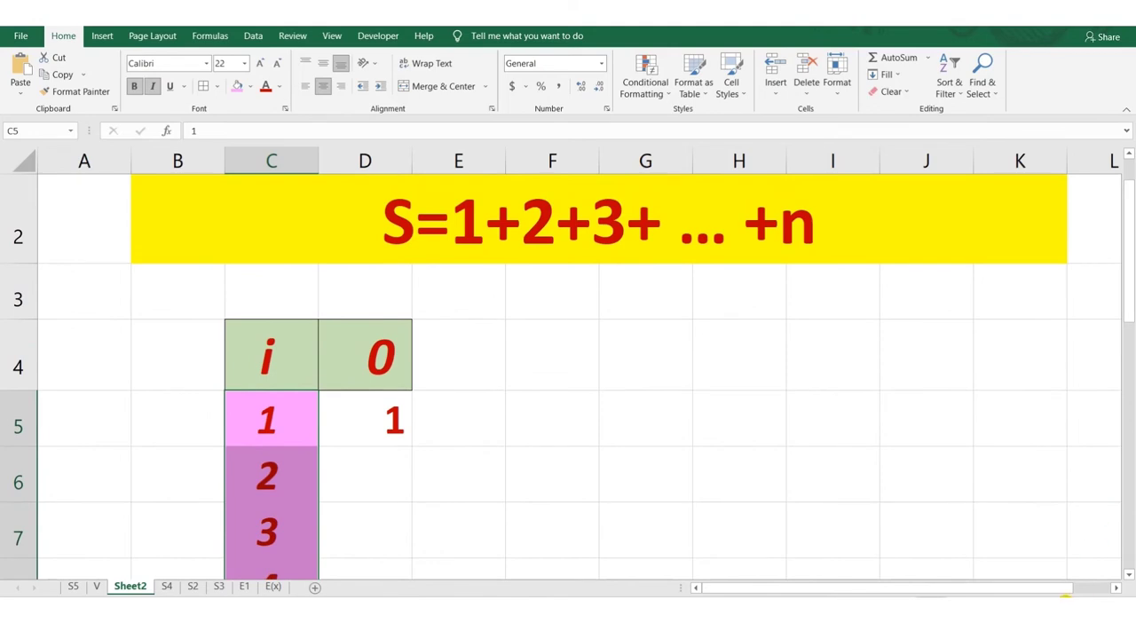
scroll(1054, 589, "down", 3)
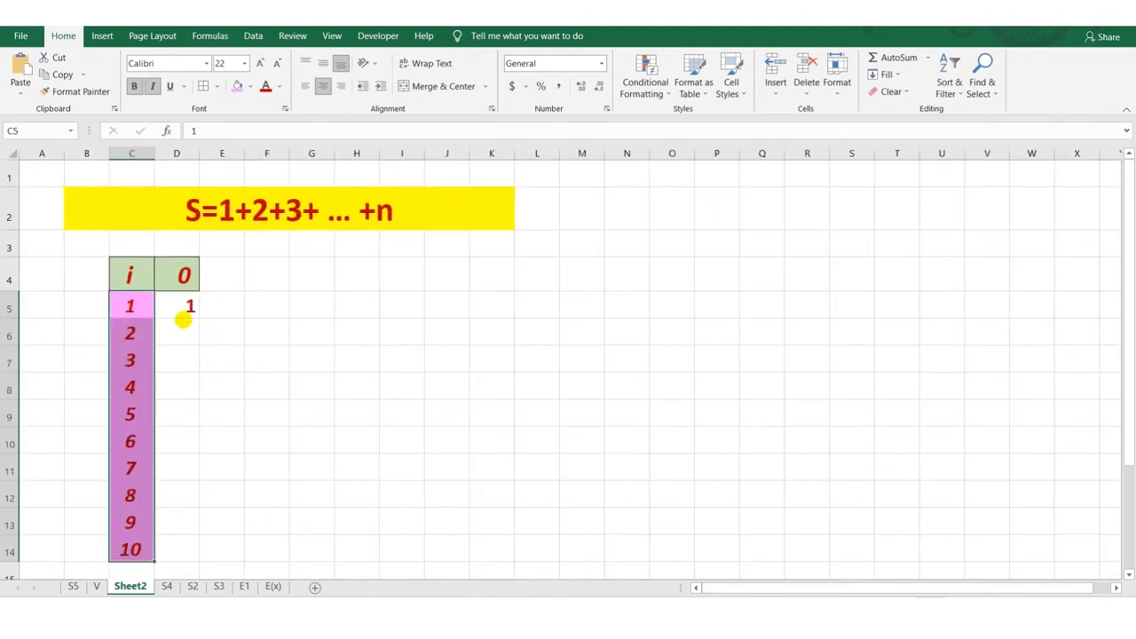
Check the running-sum formula in D5 and fill it down to D14
left_click(182, 306)
double_click(182, 305)
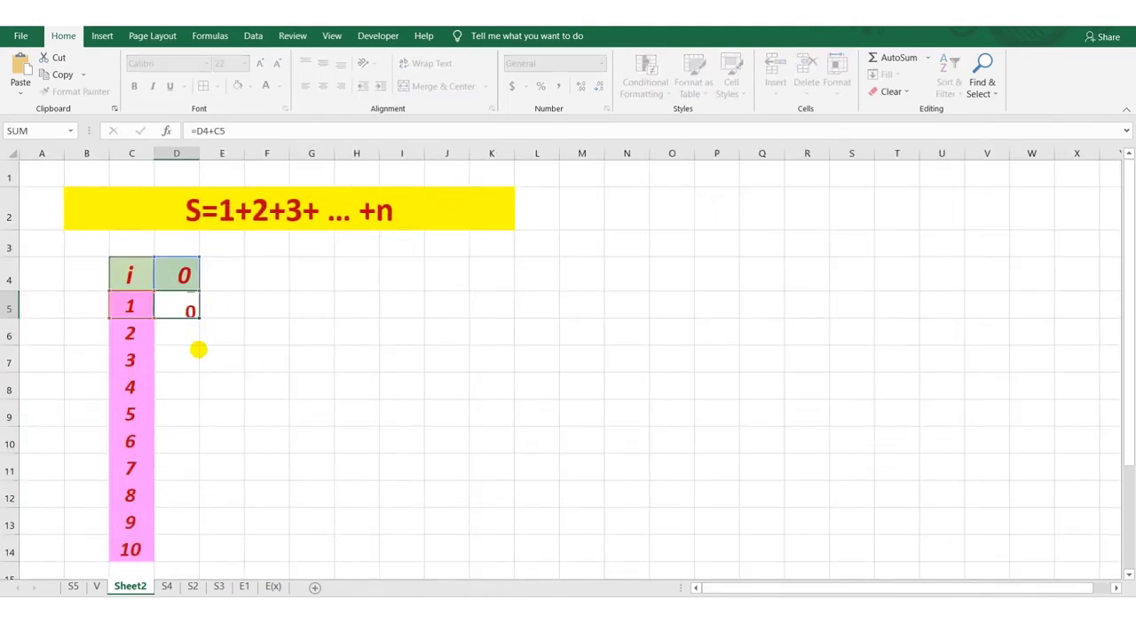
key("Return")
left_click(190, 305)
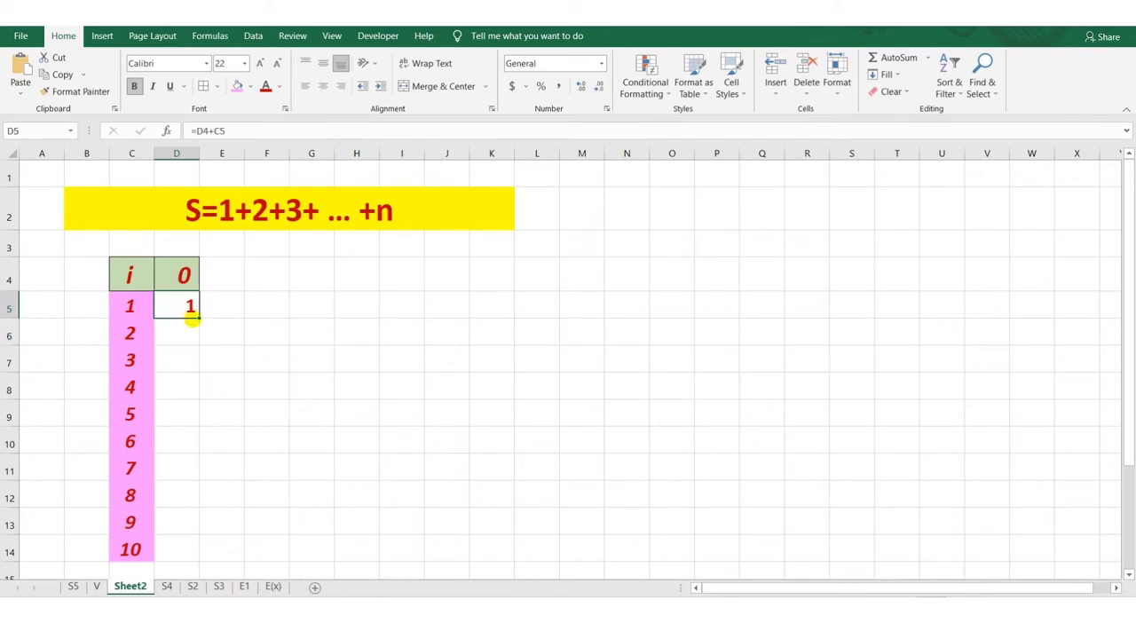
left_click_drag(197, 317, 186, 550)
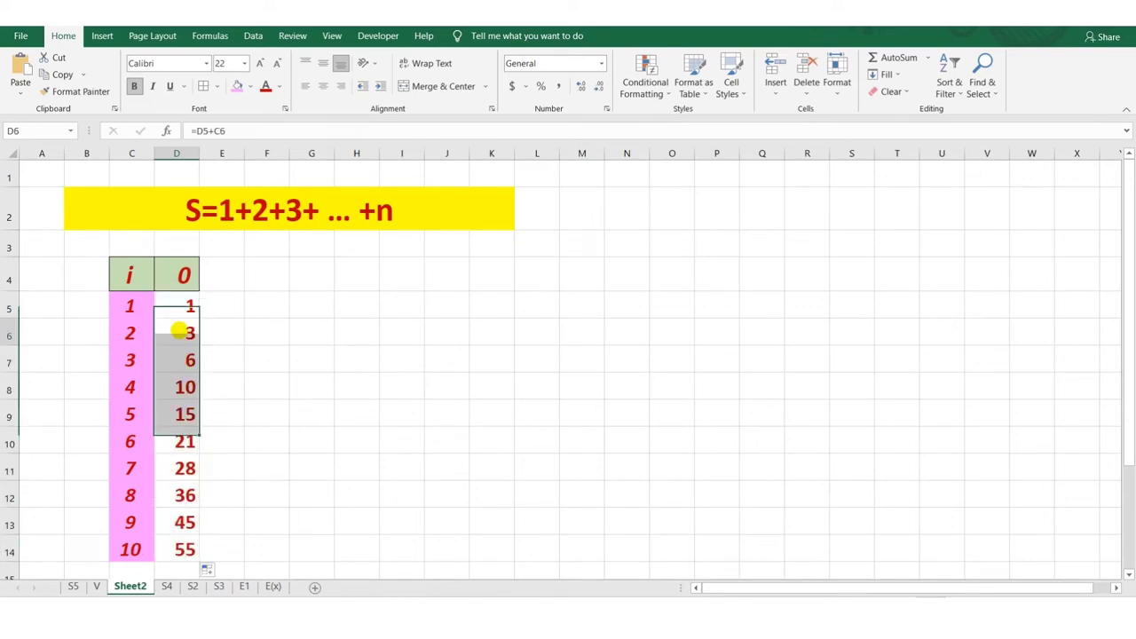
Inspect the copied running-sum formulas in D6, D7 and D8
double_click(180, 333)
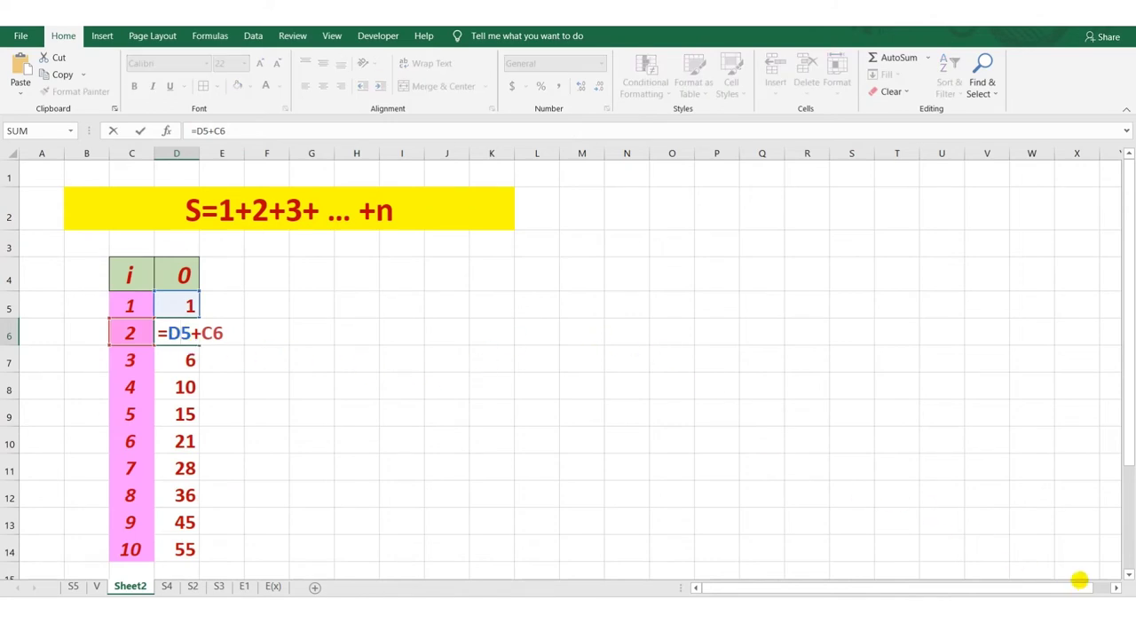
key("Return")
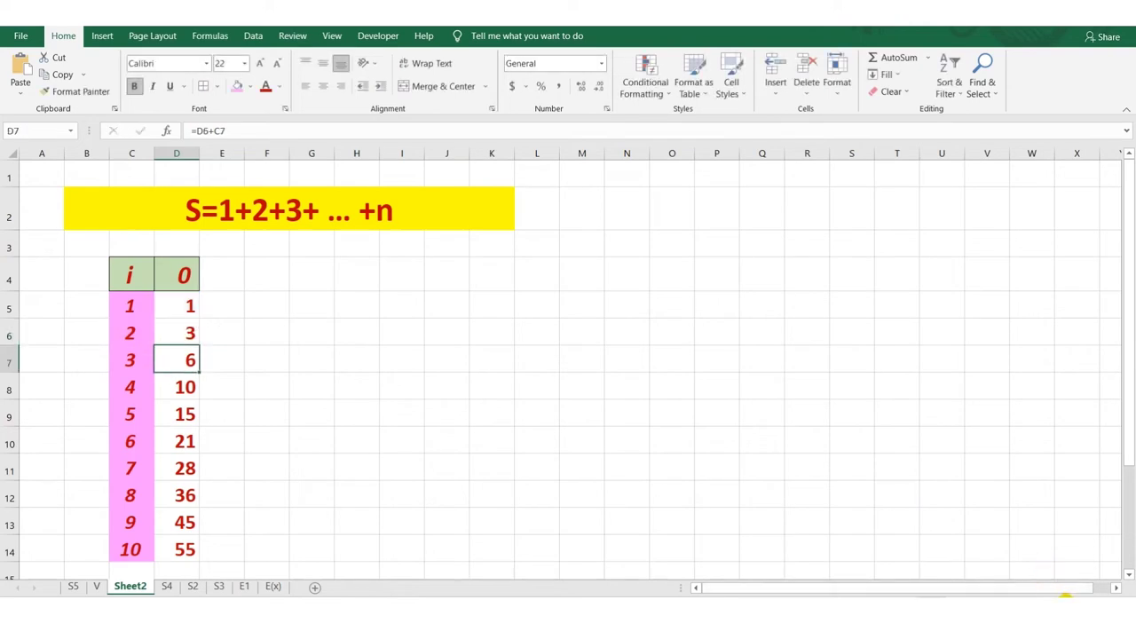
scroll(334, 408, "up", 3)
double_click(333, 357)
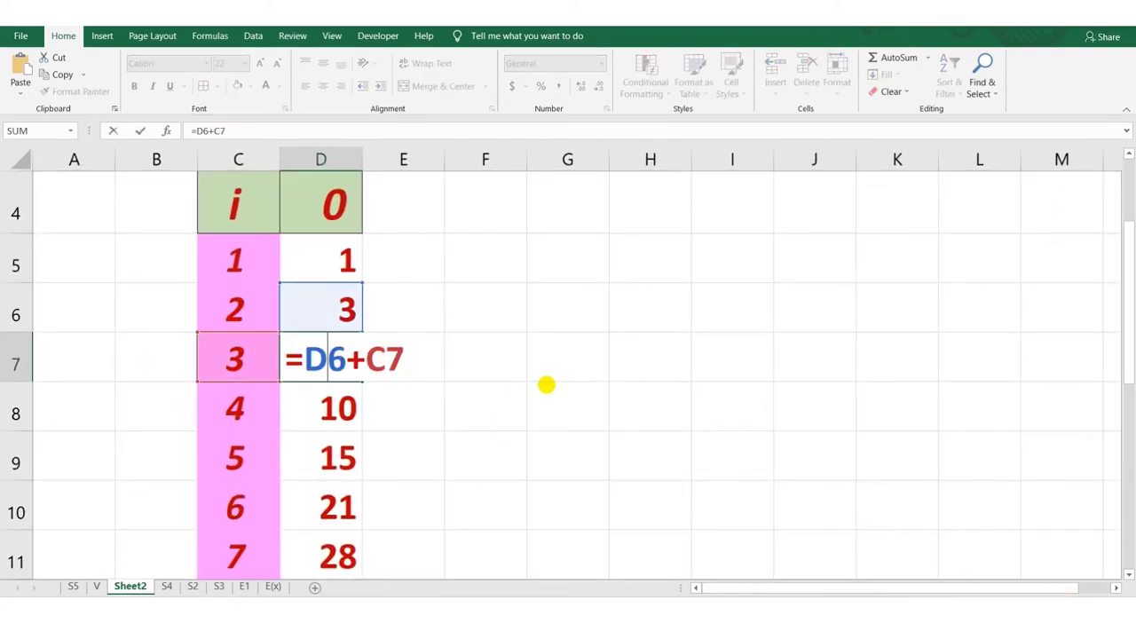
key("Return")
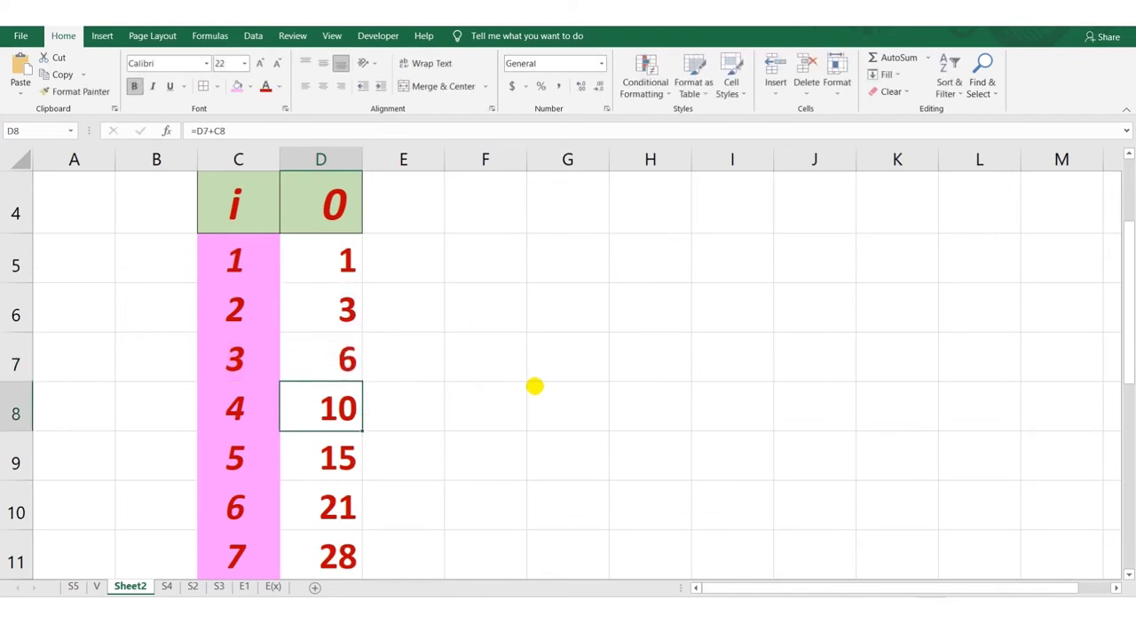
double_click(336, 407)
key("Return")
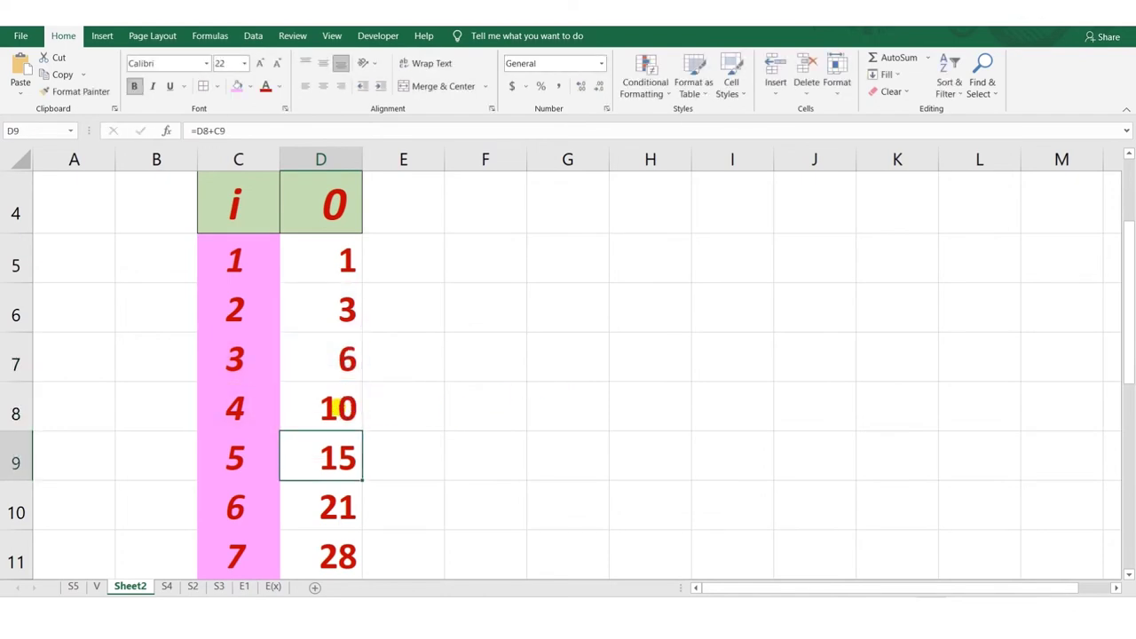
Rename the sheet Sheet2 as "Suma 1"
left_click_drag(1126, 310, 1130, 242)
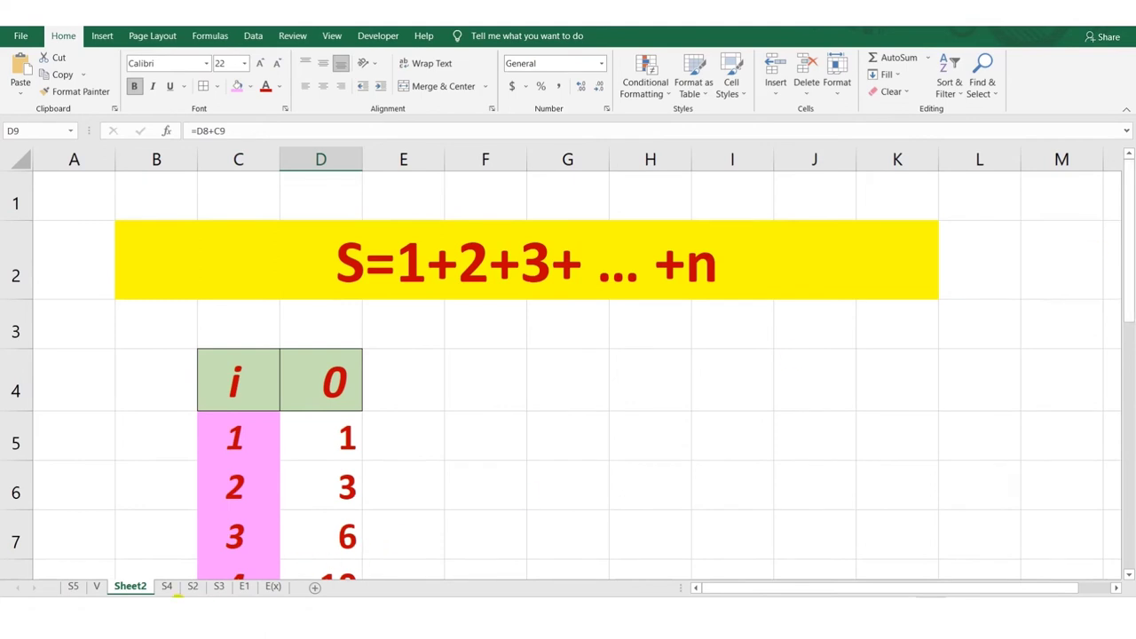
right_click(130, 586)
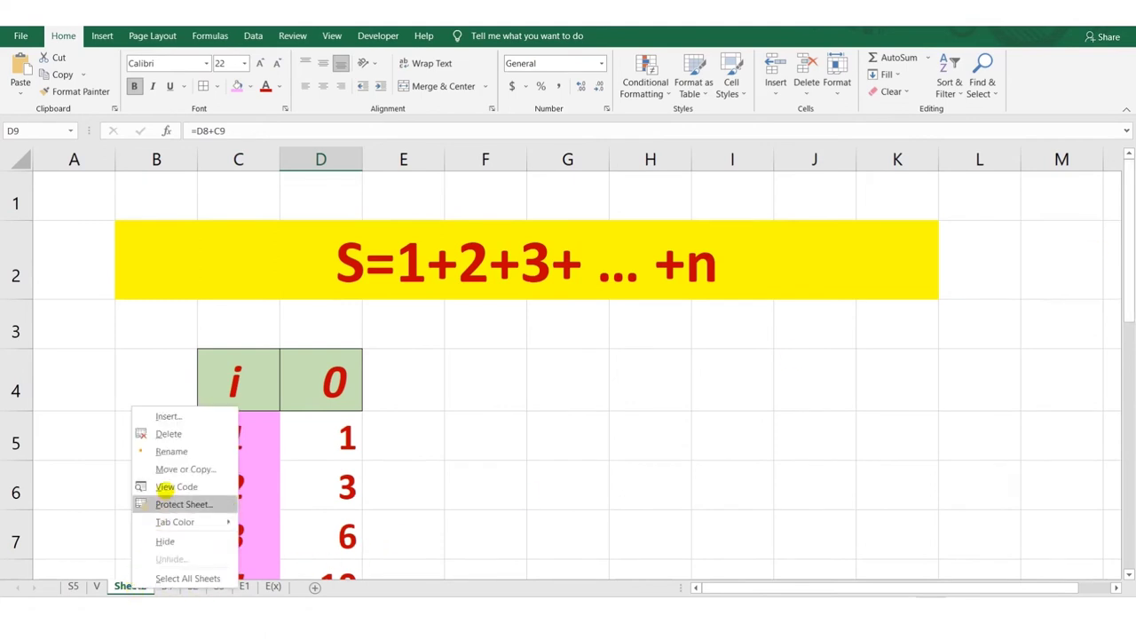
left_click(171, 452)
type("S")
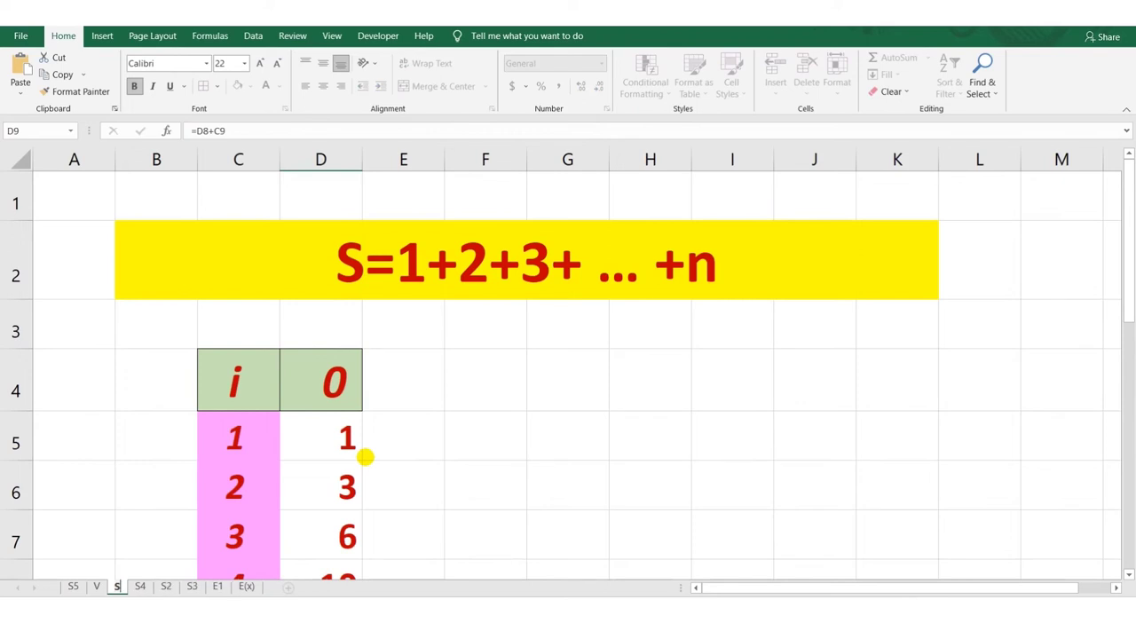
type("uma 1")
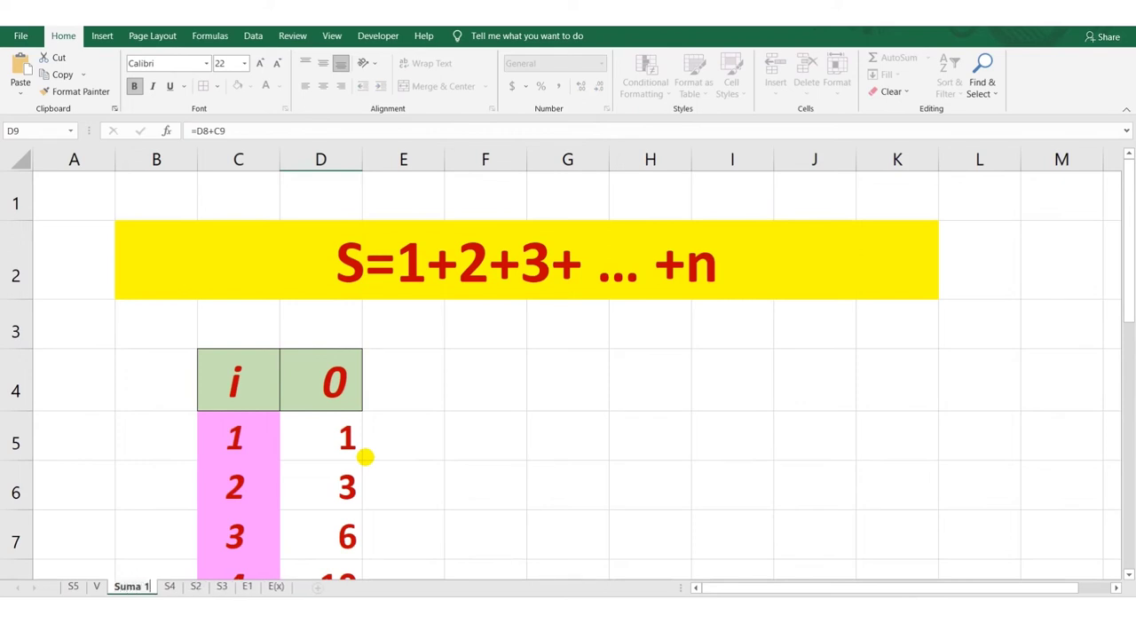
key("Return")
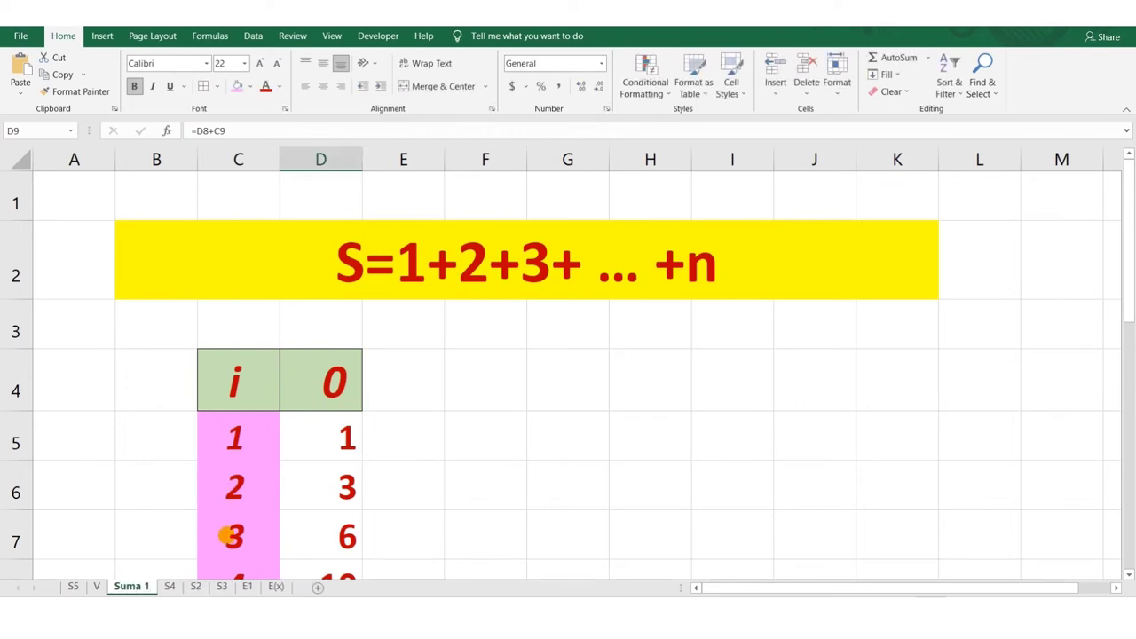
Switch to sheet S2 and inspect the square formula in C4 and the running-sum formula in D4
left_click(195, 586)
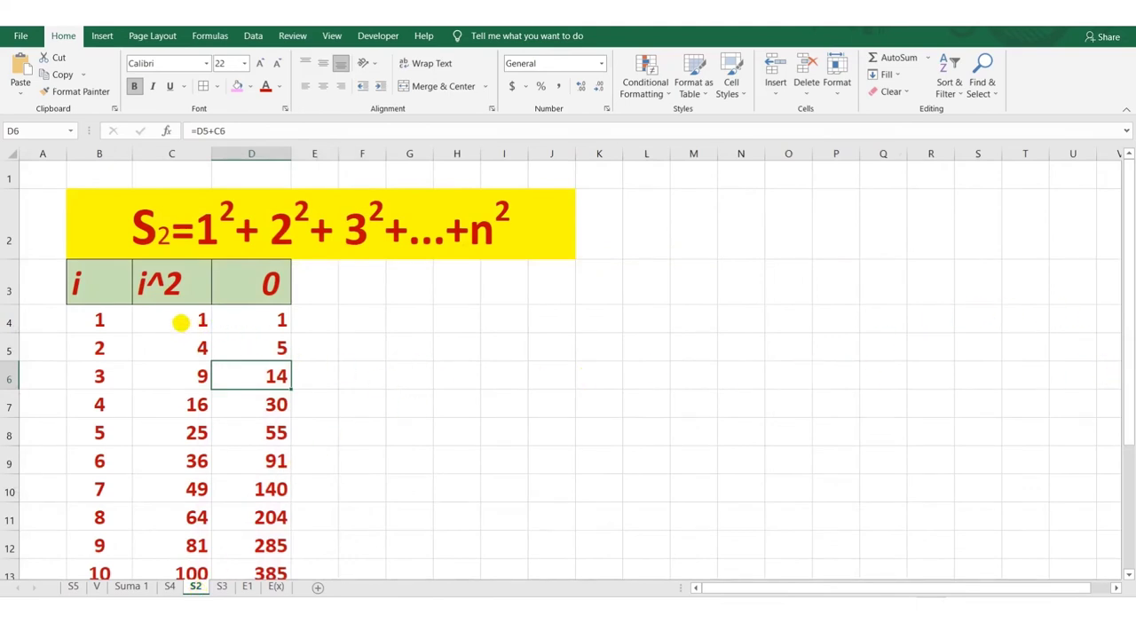
double_click(180, 322)
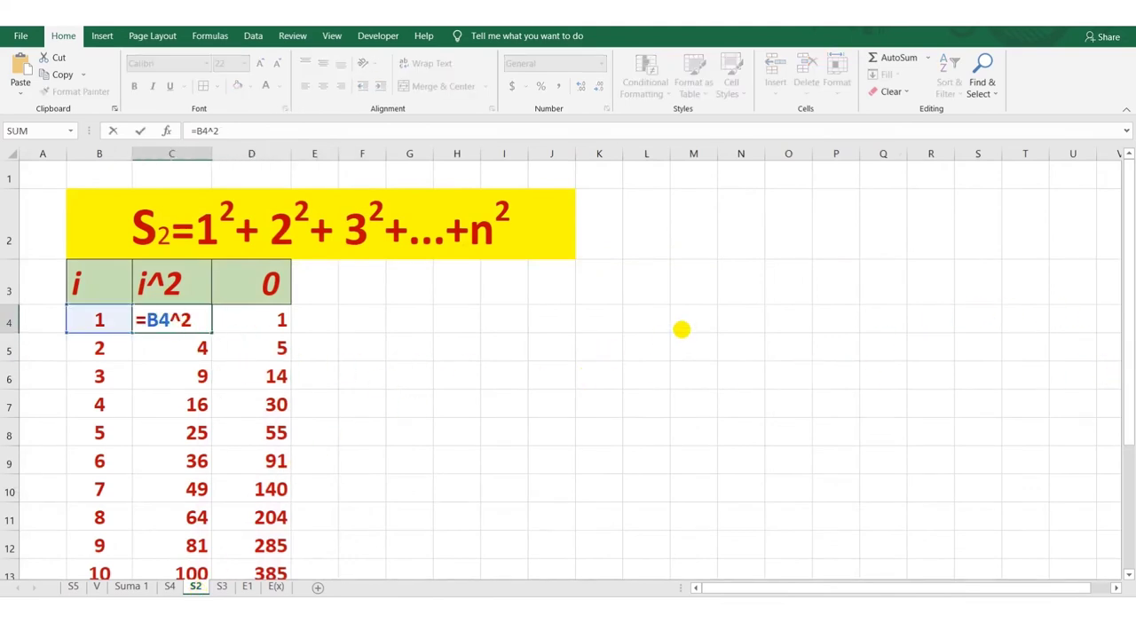
key("Return")
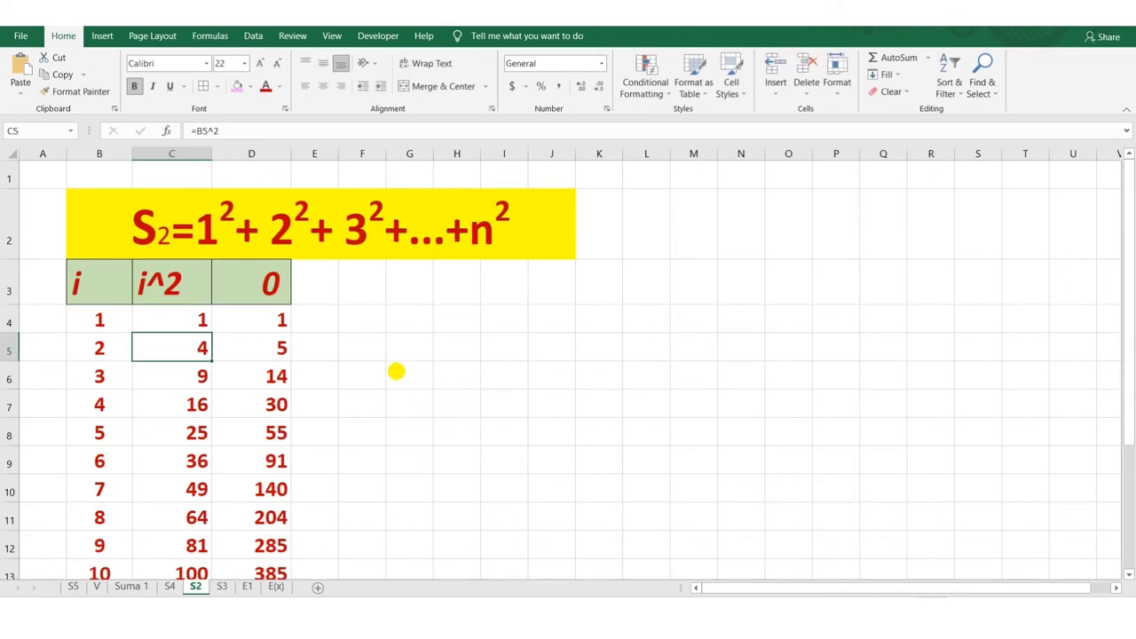
double_click(256, 320)
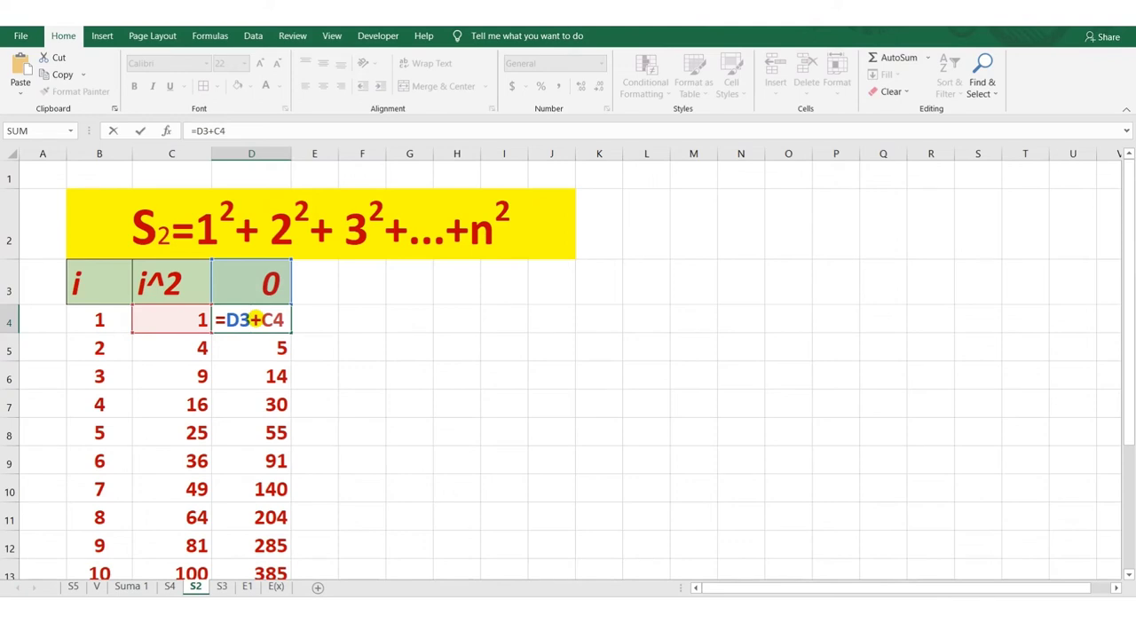
key("Return")
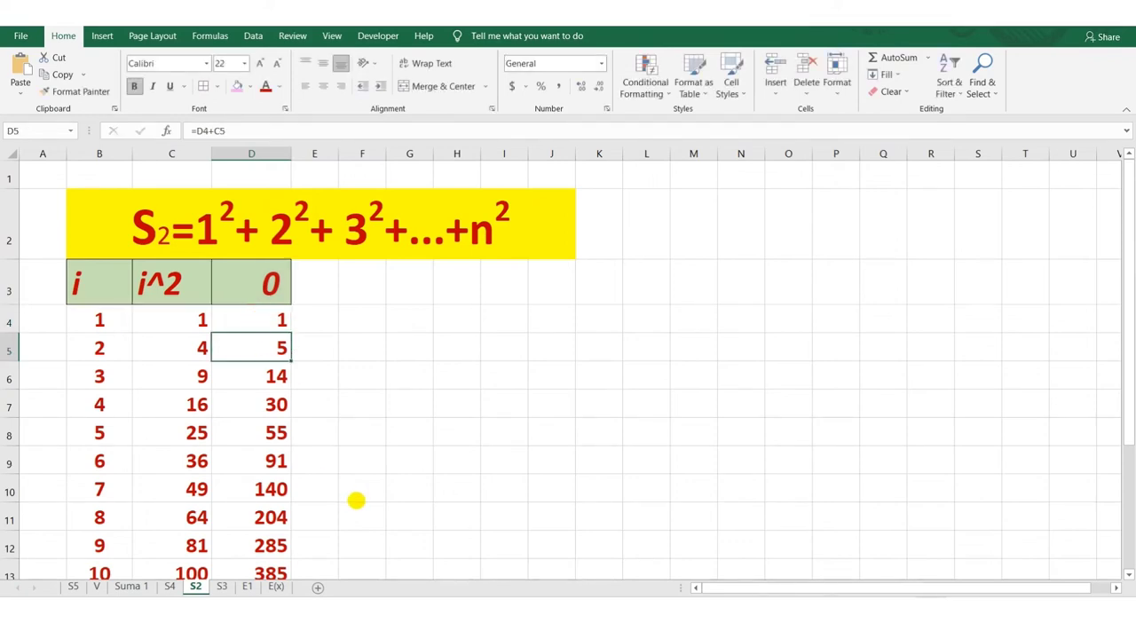
Switch to sheet S3 and inspect the cube formula in C4 and the running-sum formulas in D4 and D5
left_click(221, 587)
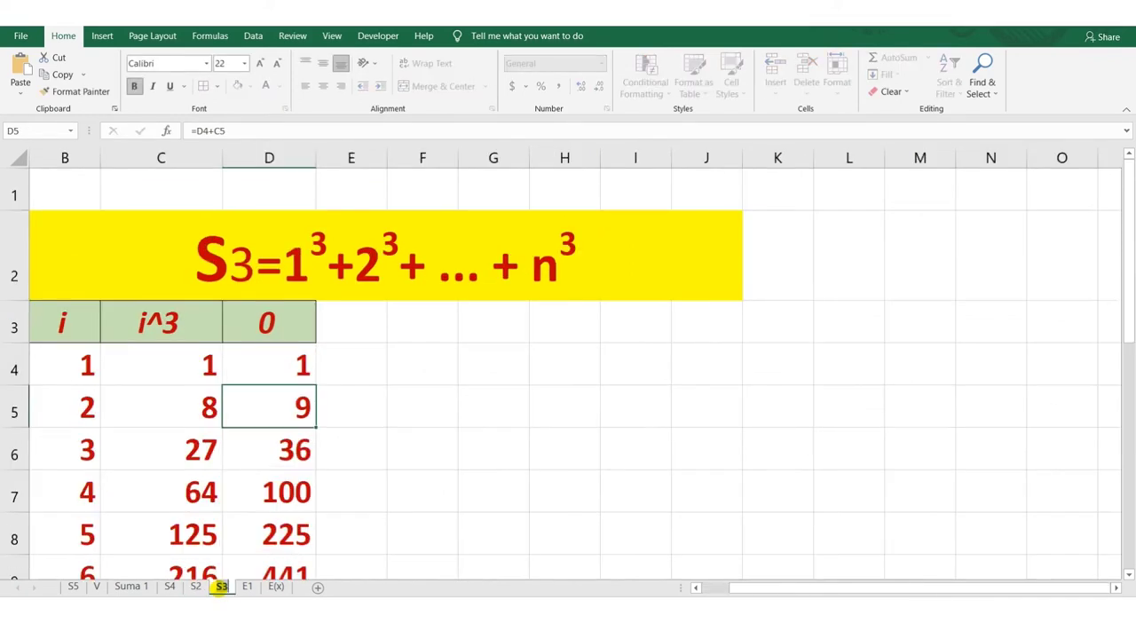
double_click(169, 364)
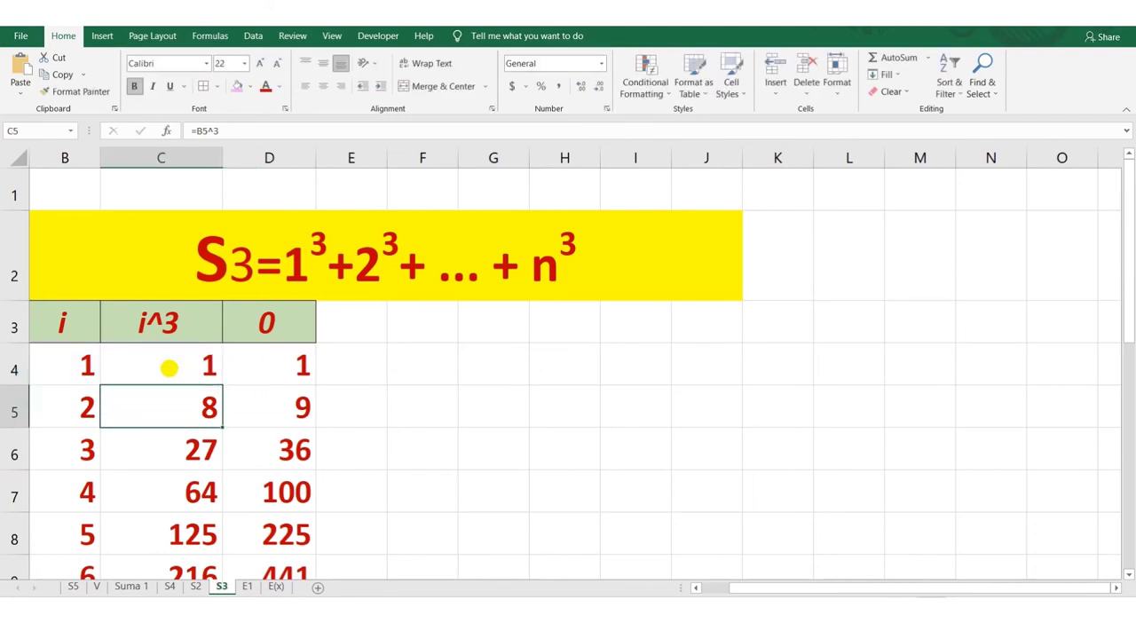
left_click(279, 368)
double_click(284, 365)
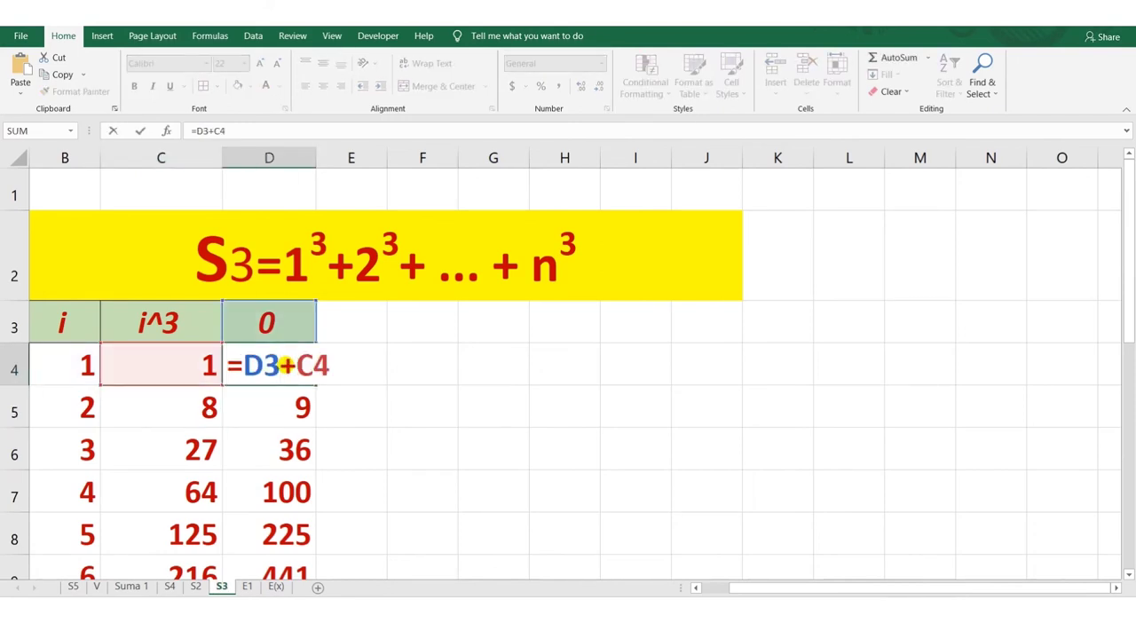
key("Return")
double_click(278, 407)
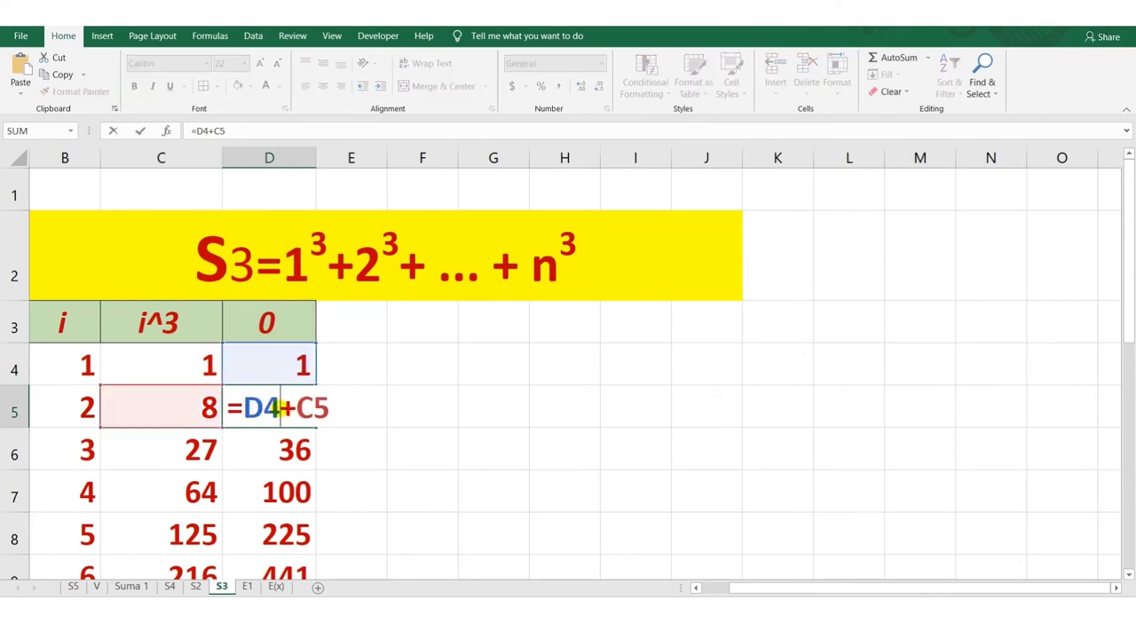
key("Return")
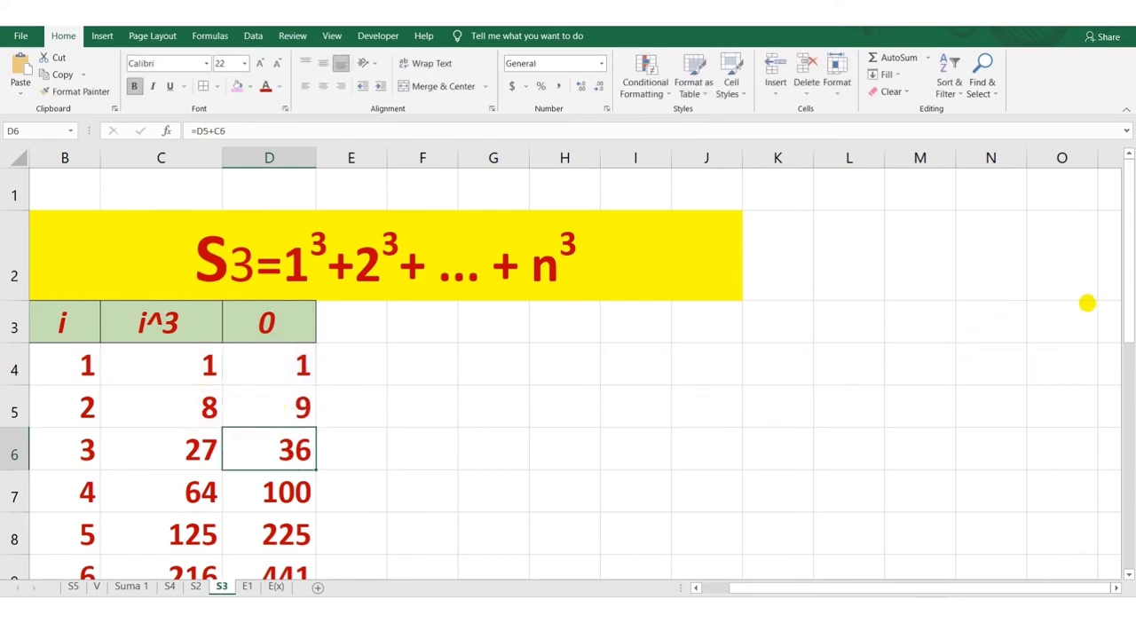
Extend the i, i^3 and running-sum columns of the S3 table down to row 15, for i up to 12
left_click_drag(1123, 335, 1125, 431)
left_click_drag(83, 435, 94, 573)
left_click(219, 487)
left_click_drag(221, 504, 221, 572)
left_click(298, 499)
left_click_drag(313, 505, 317, 573)
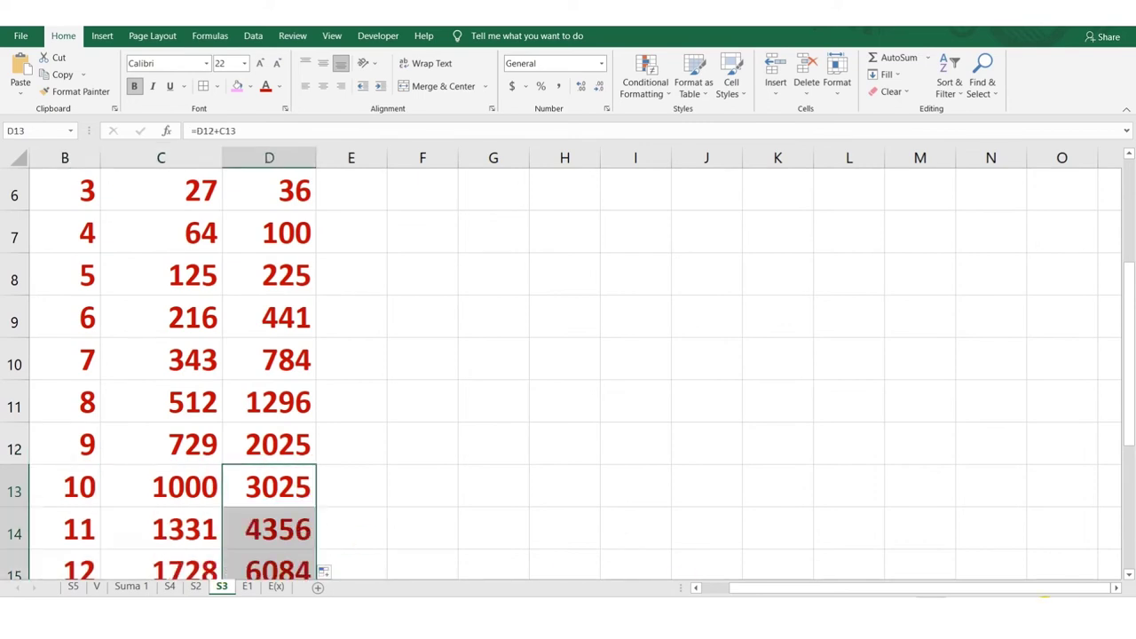
scroll(453, 444, "down", 5)
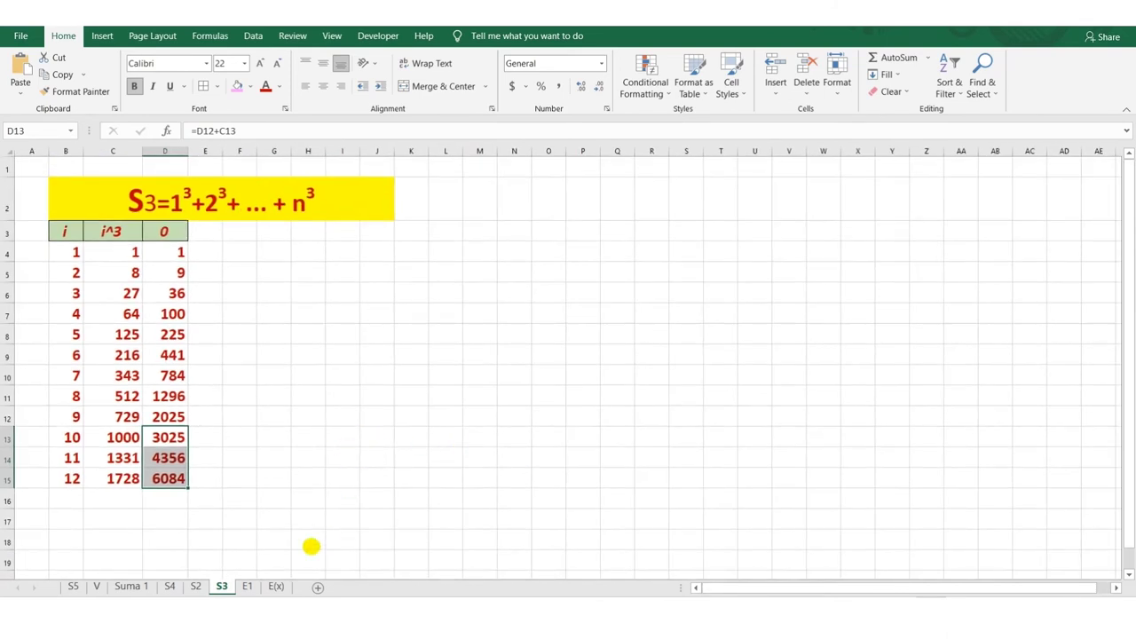
Switch to sheet S4 and inspect the halving formulas in cells D4, D5 and D7
left_click(167, 586)
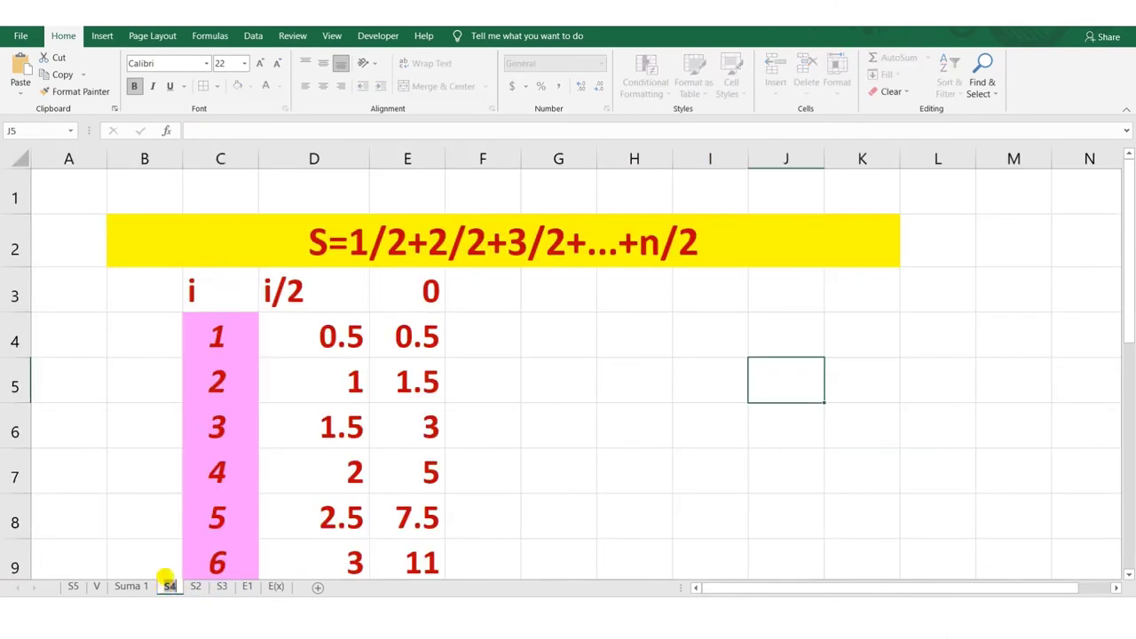
left_click_drag(1127, 259, 1127, 277)
double_click(366, 288)
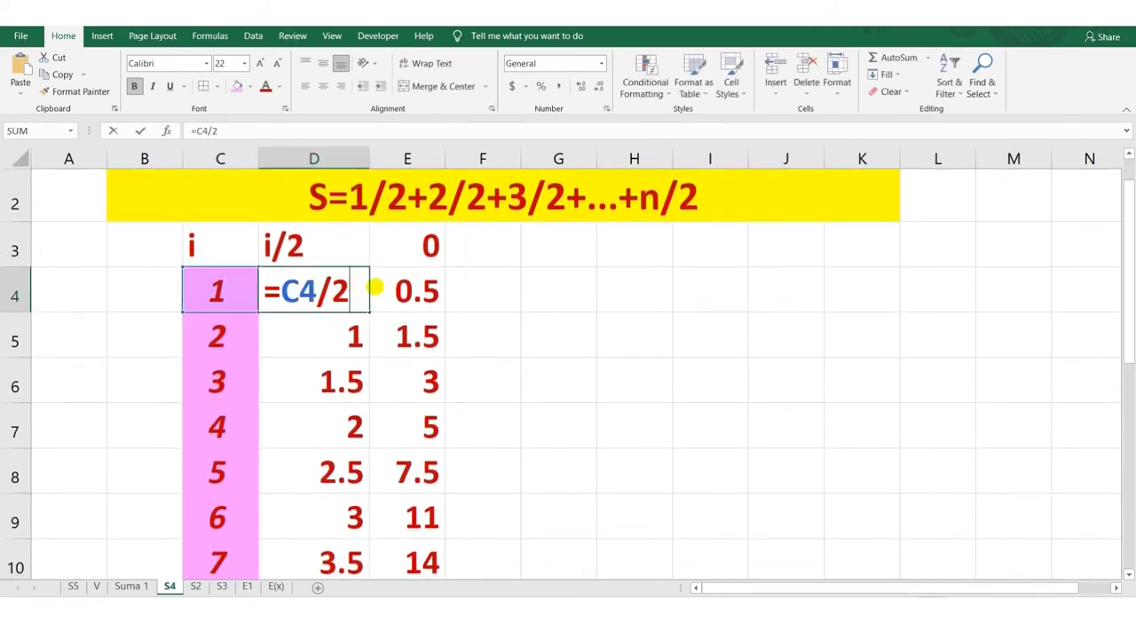
key("Return")
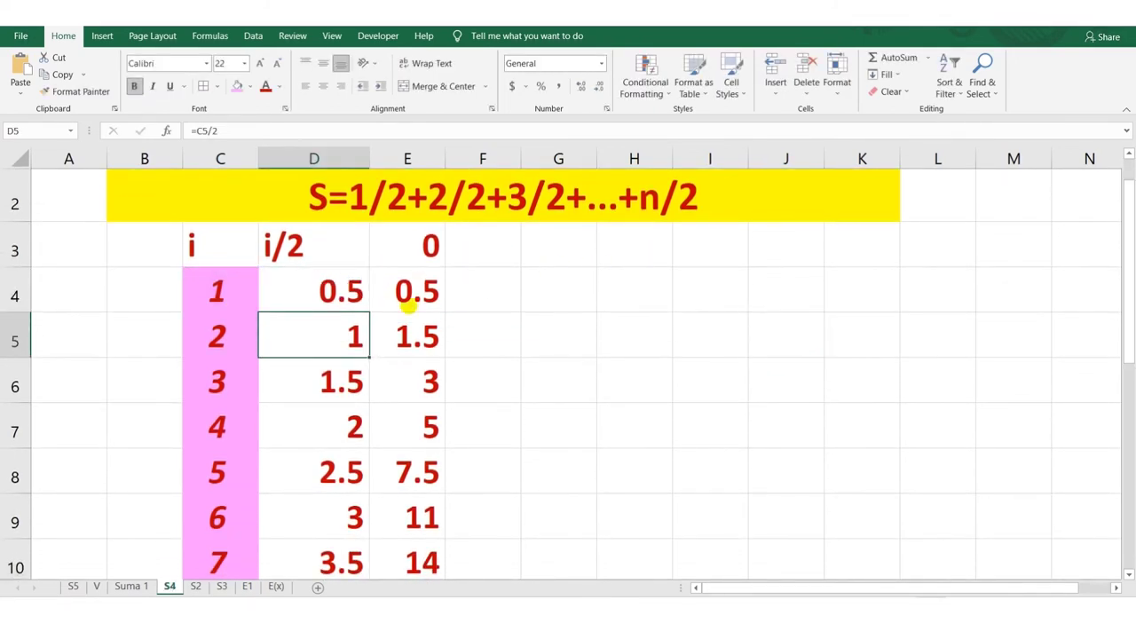
double_click(352, 325)
key("Return")
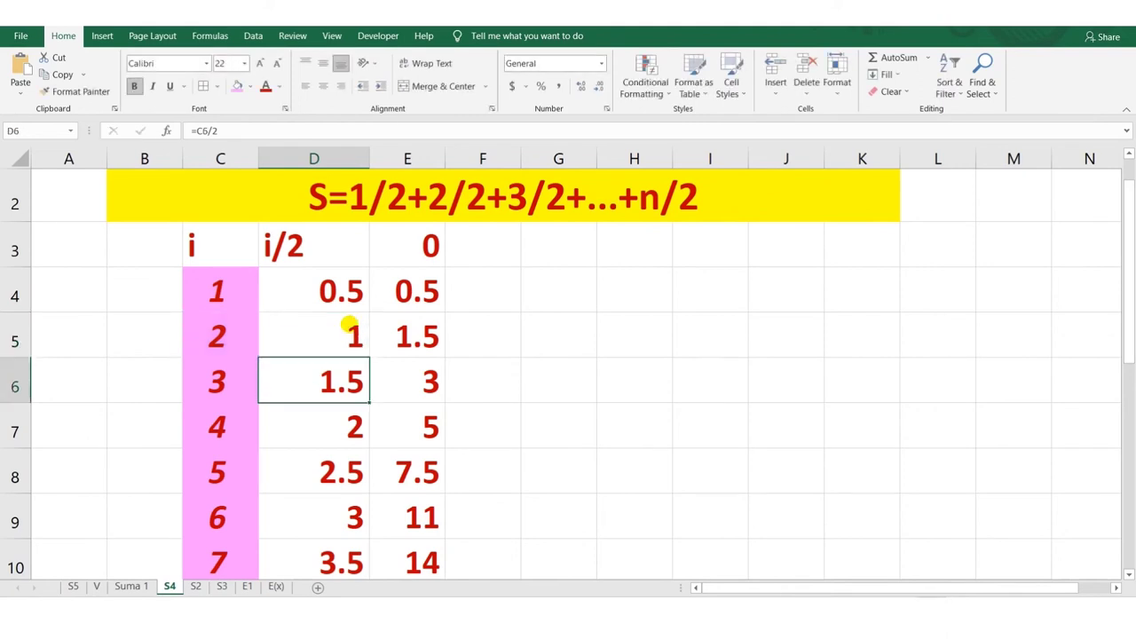
double_click(352, 425)
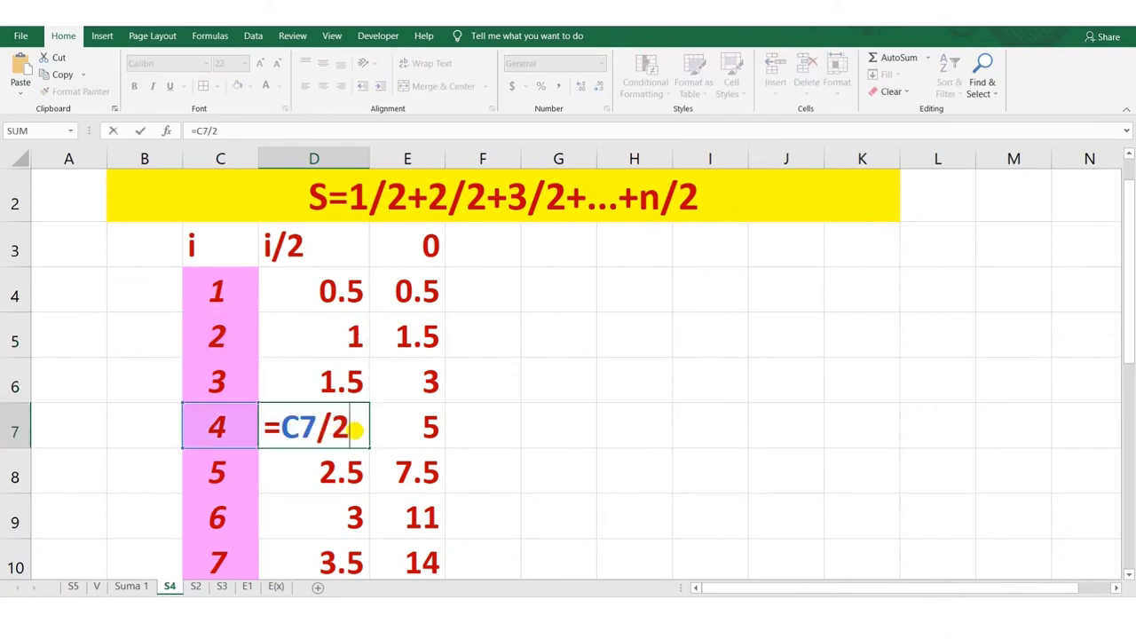
key("Return")
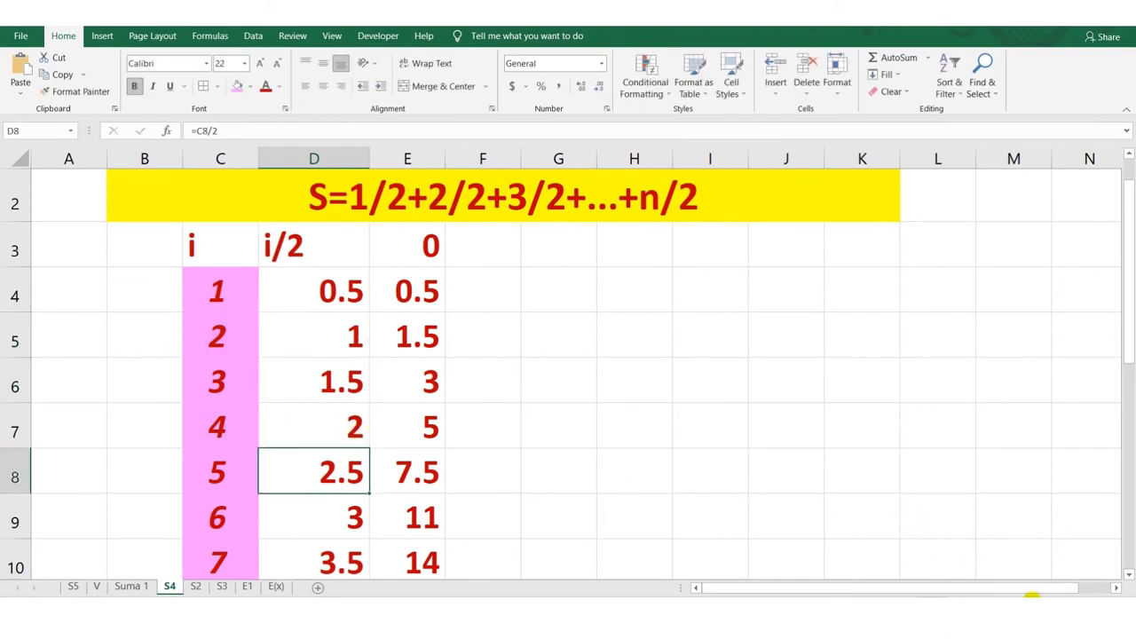
Format cell D4, the first value in the i/2 column, with the Fraction number category
left_click(1049, 598)
left_click(174, 247)
right_click(174, 247)
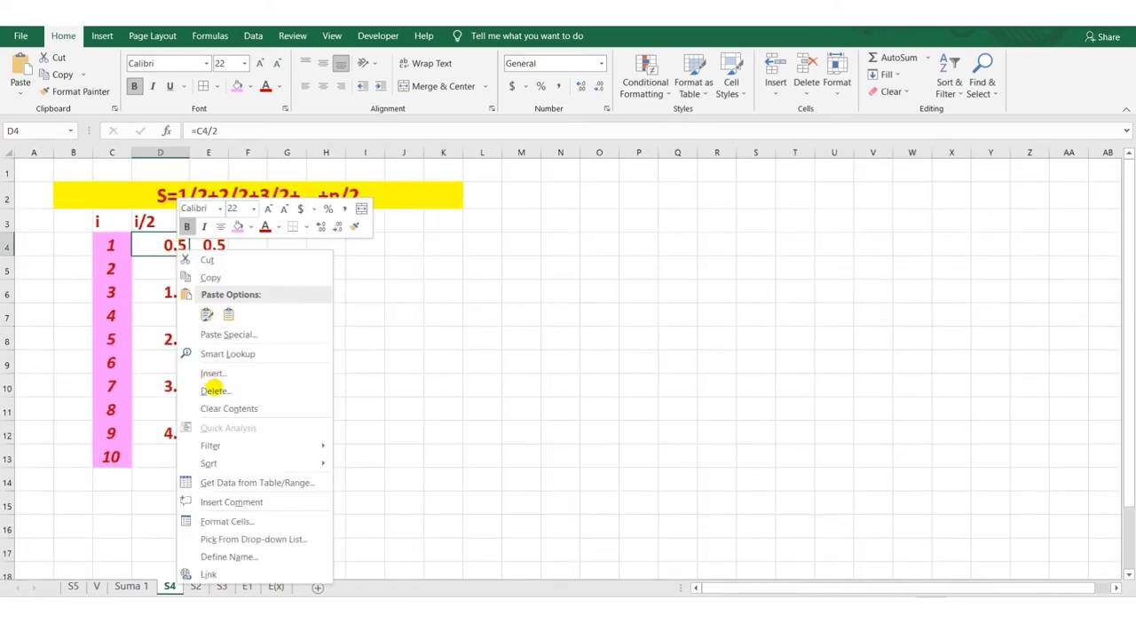
left_click(227, 522)
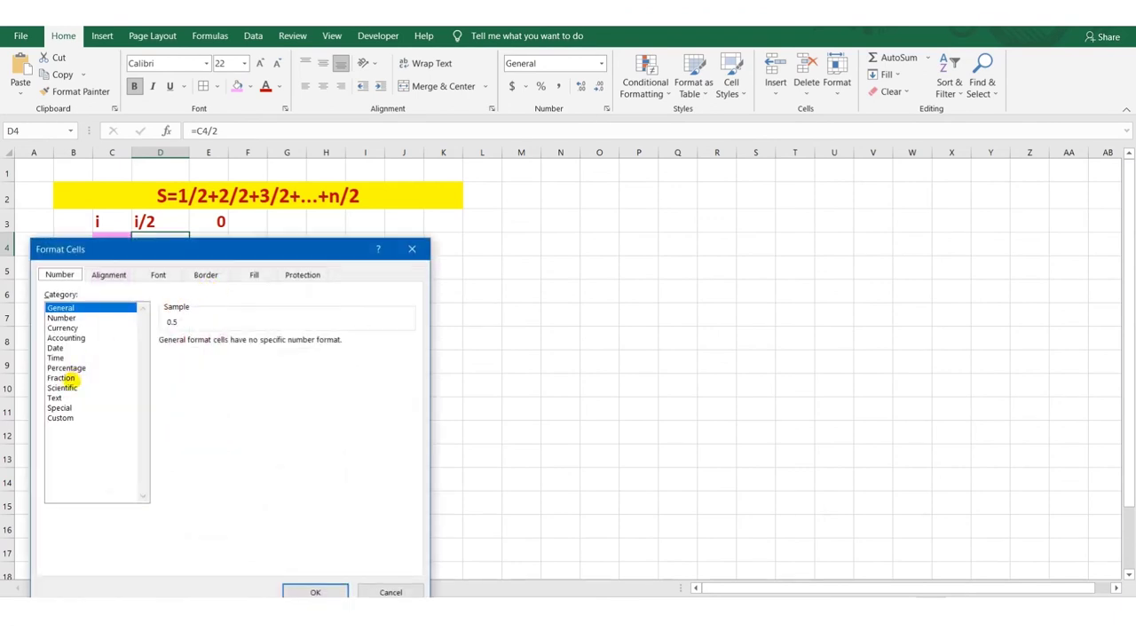
left_click(62, 379)
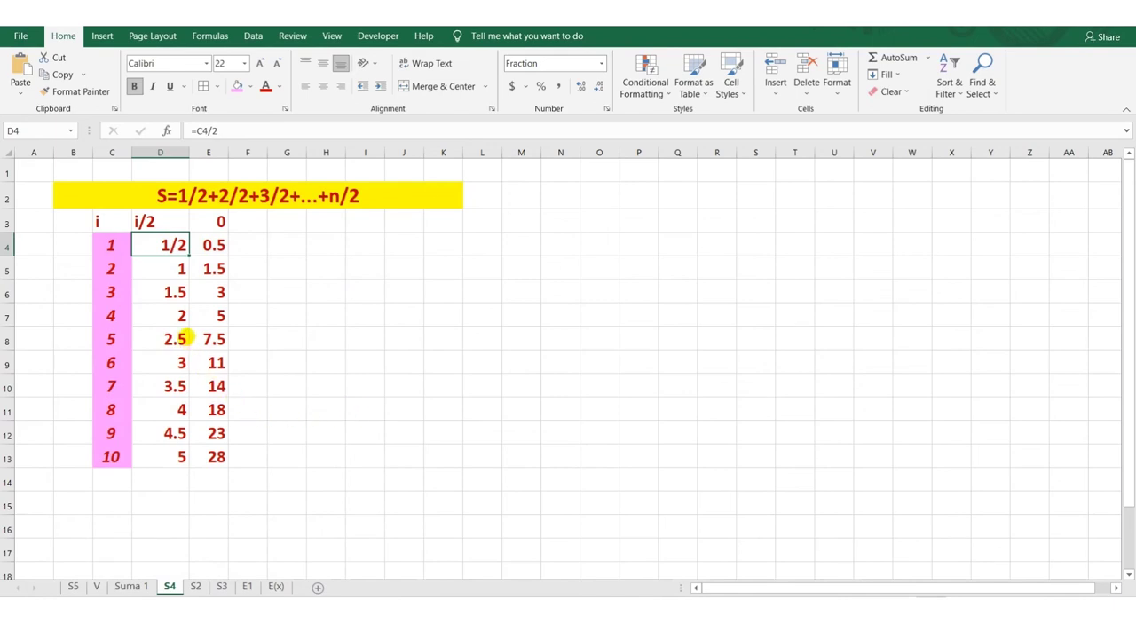
Format the remaining i/2 values in D5:D13 as fractions of type Up to one digit (1/4)
left_click_drag(157, 263, 163, 440)
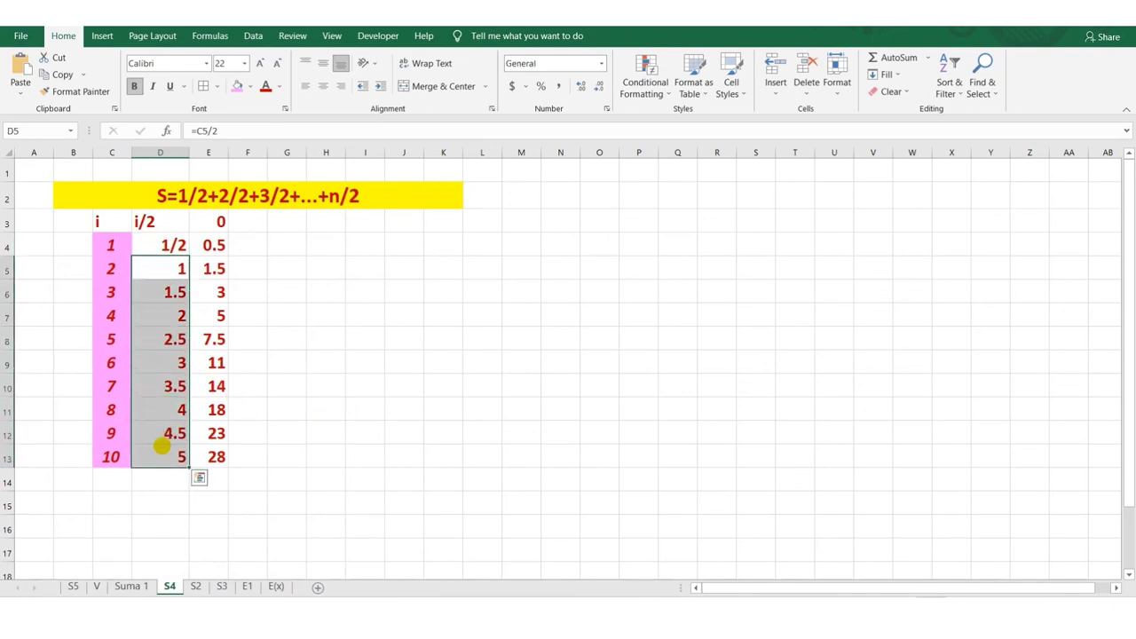
right_click(164, 440)
left_click(193, 384)
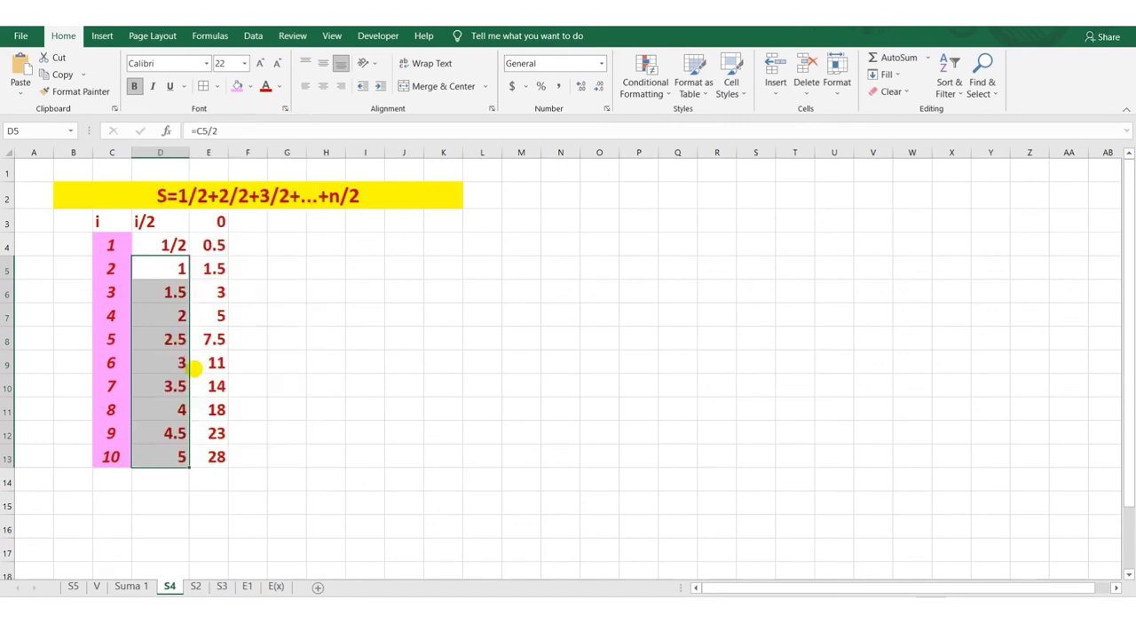
left_click(37, 326)
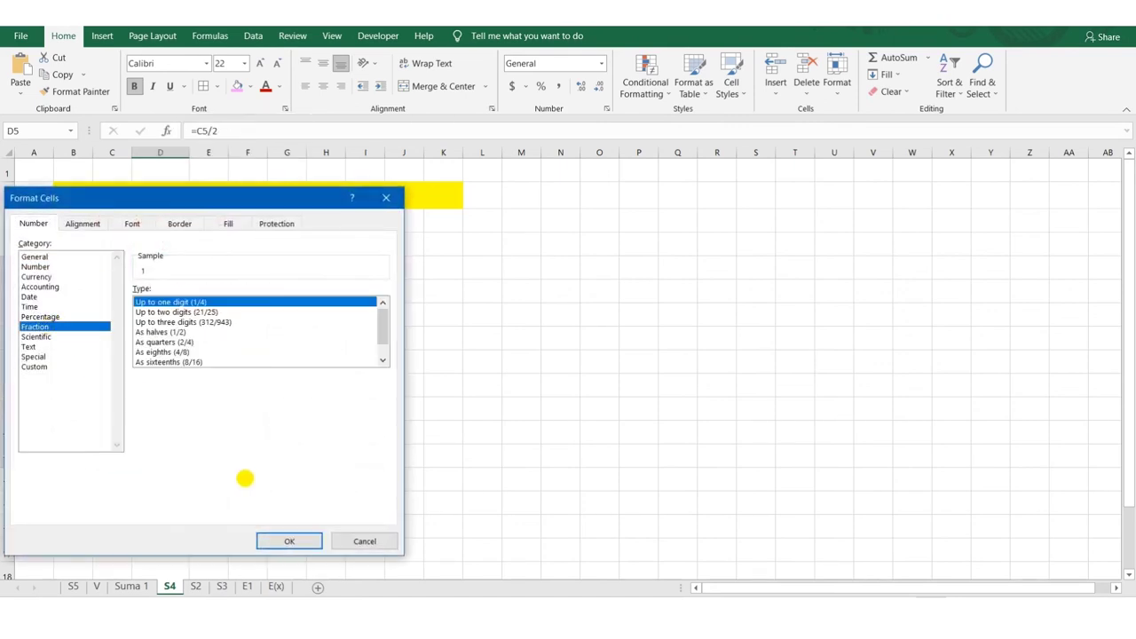
left_click(279, 539)
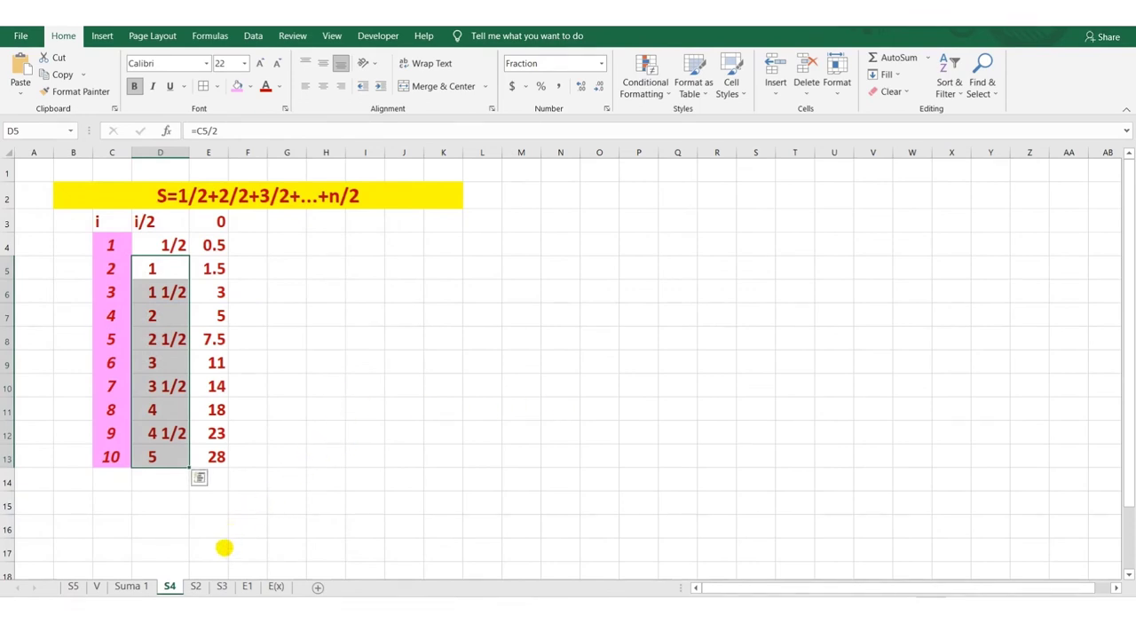
Switch to sheet S5 and inspect the alternating-sign column from its header in E4 down to the formula in E8
left_click(75, 587)
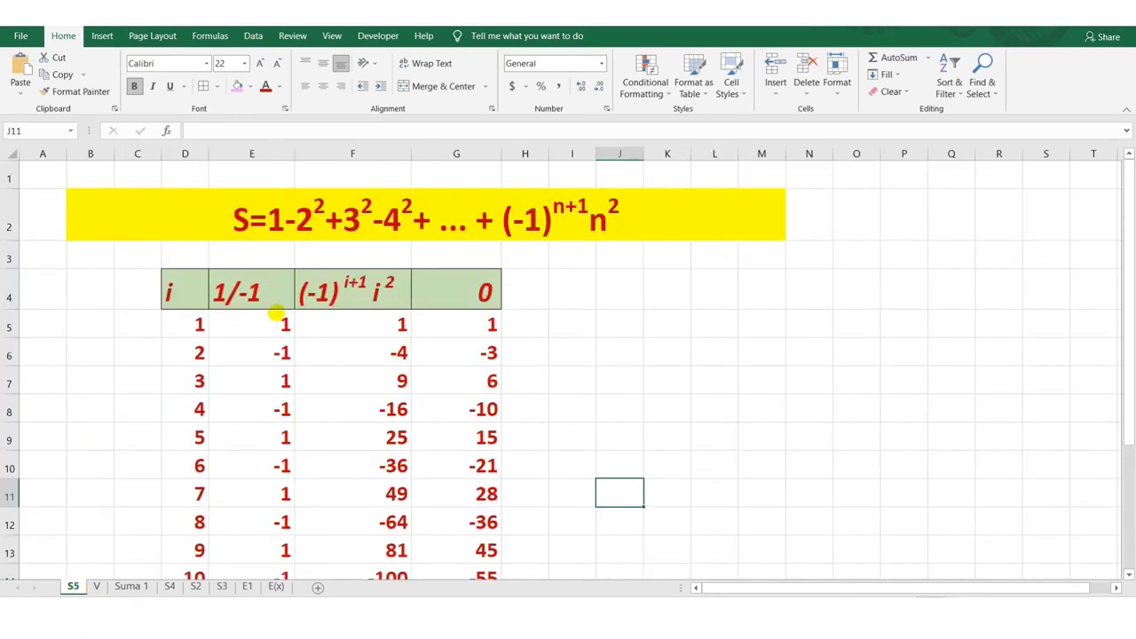
double_click(270, 297)
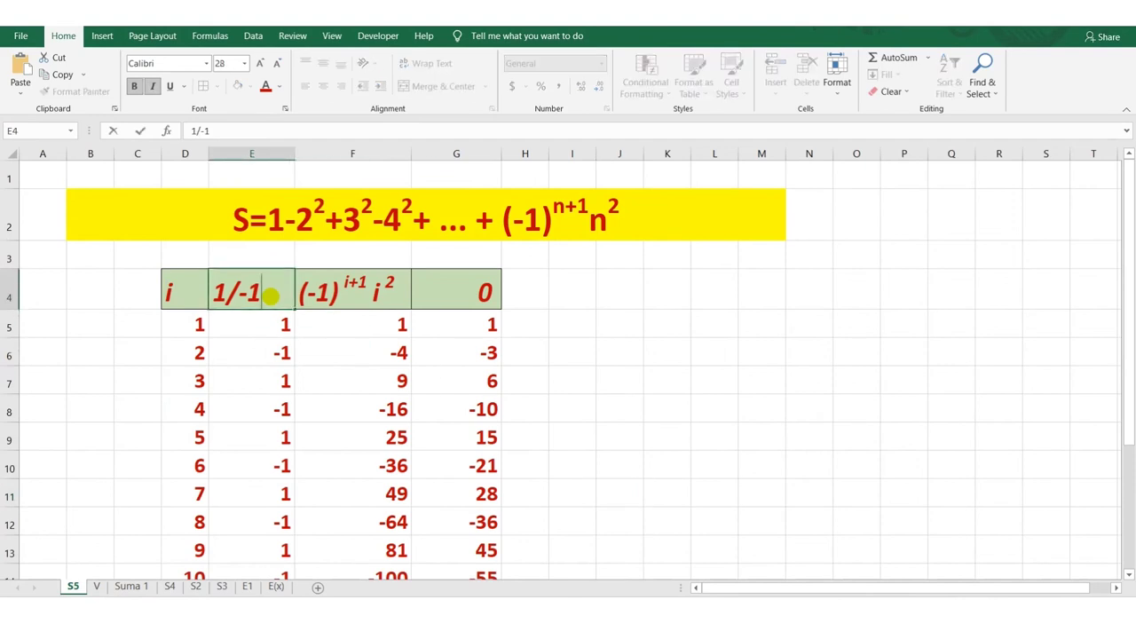
key("Return")
double_click(257, 325)
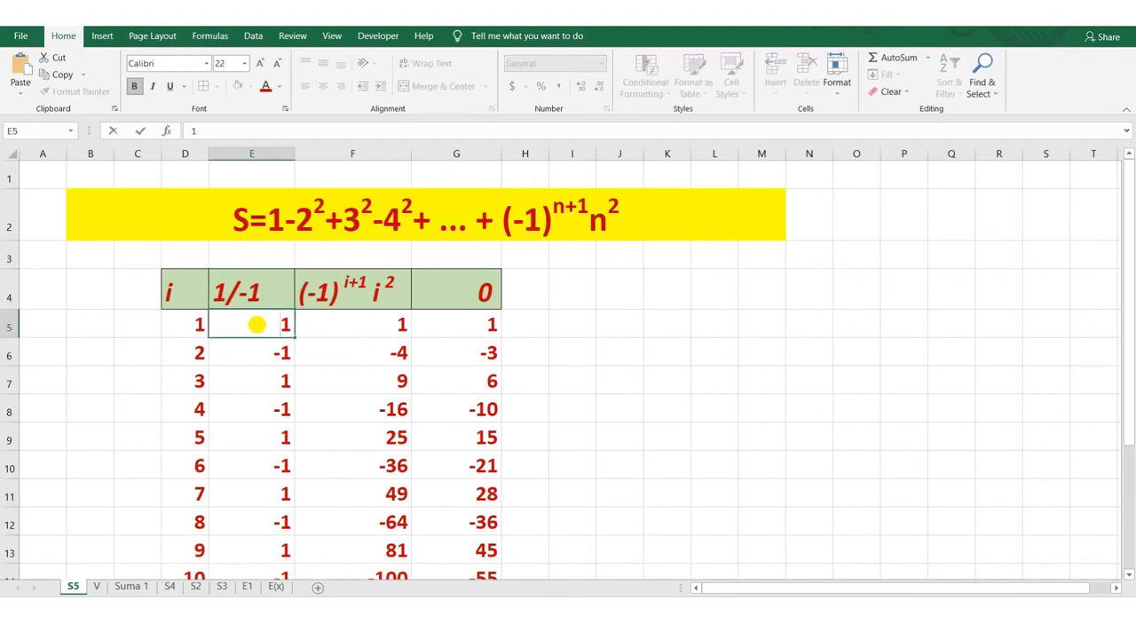
left_click(257, 346)
double_click(261, 352)
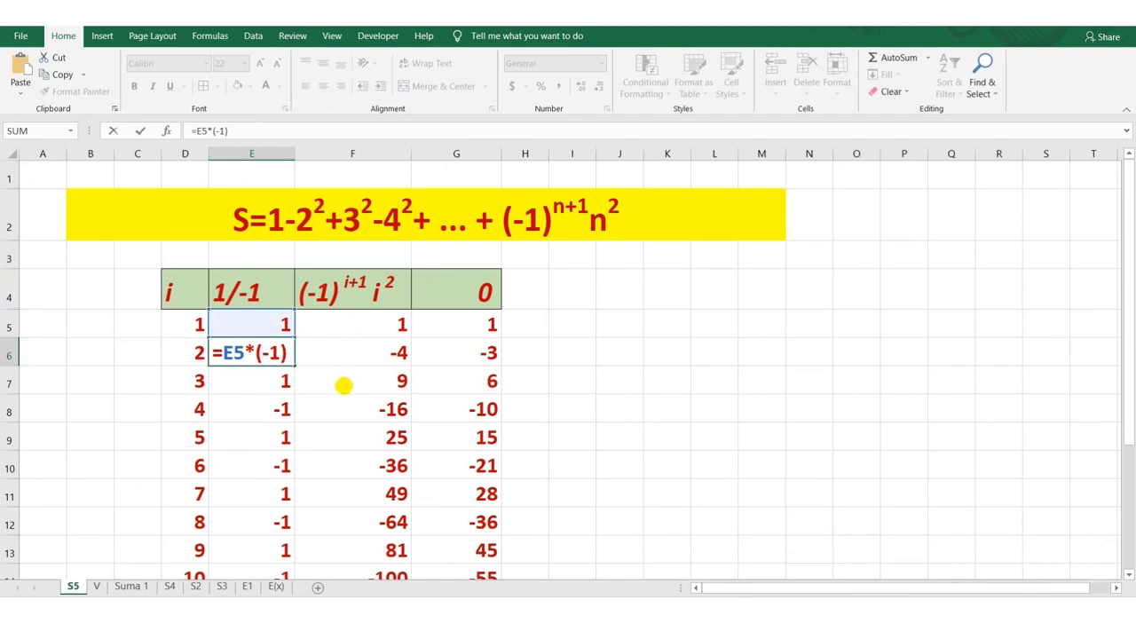
key("Return")
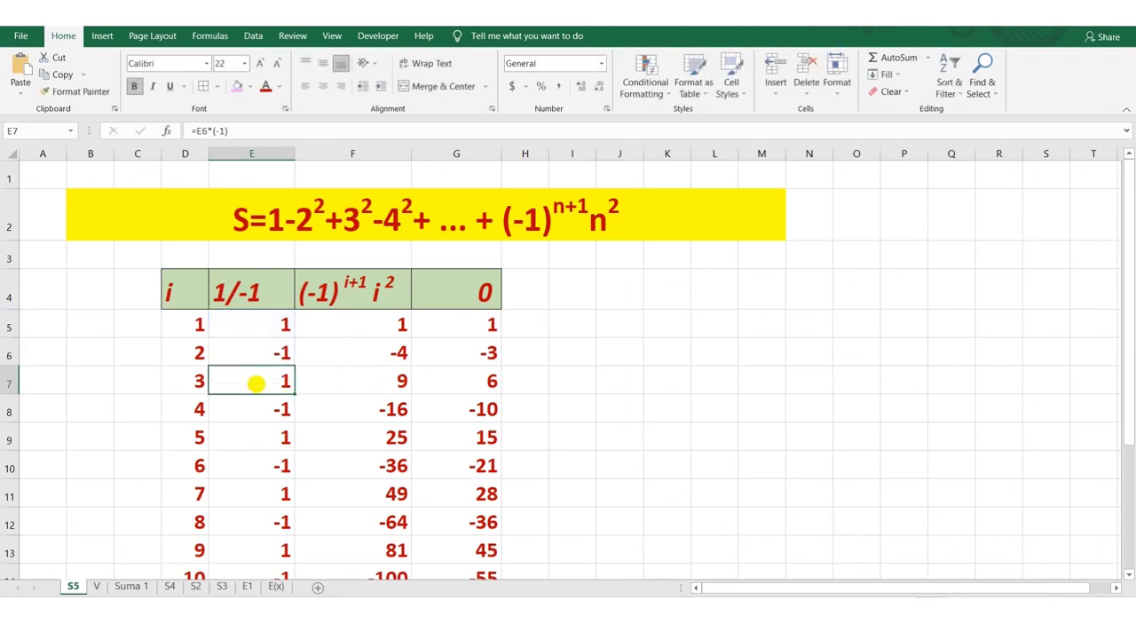
double_click(257, 382)
key("Return")
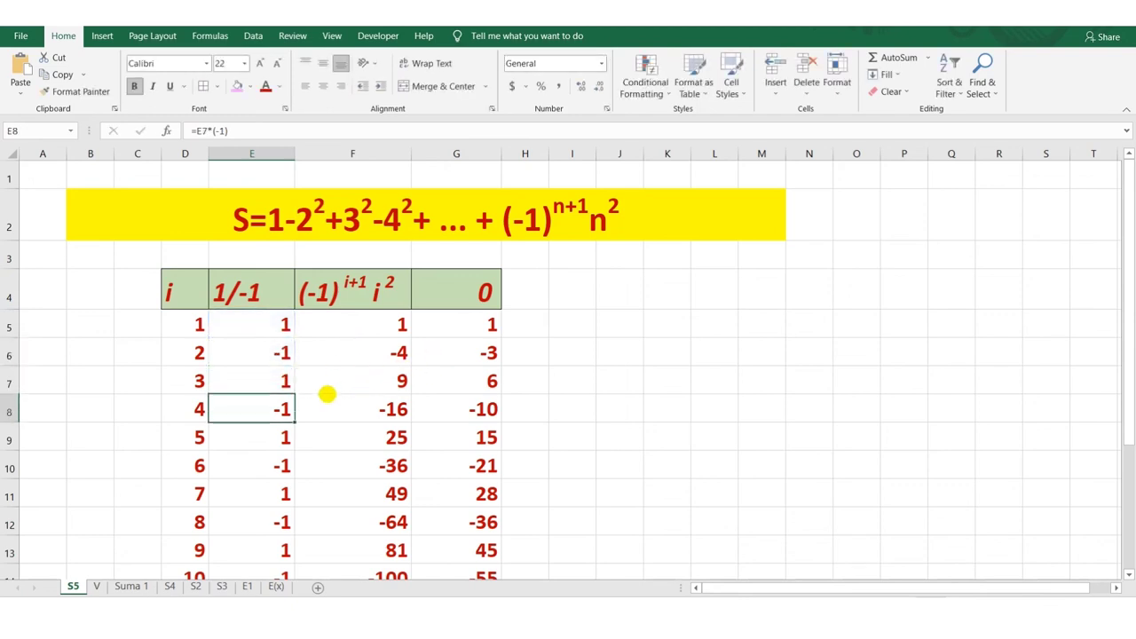
double_click(284, 406)
key("Return")
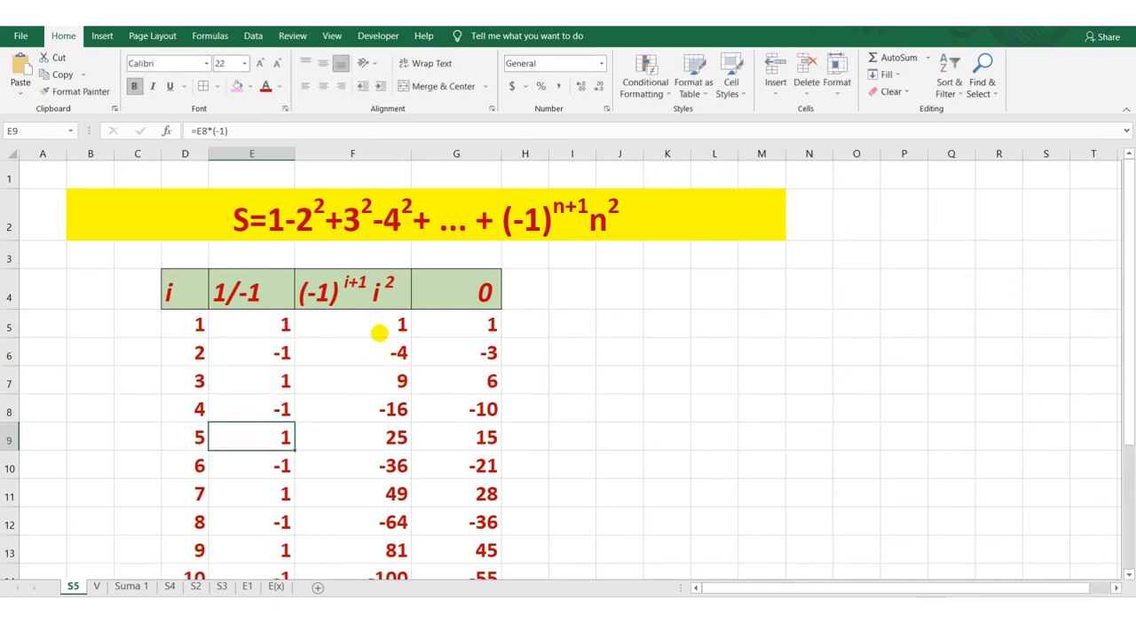
Inspect the signed-square formulas in cells F5 and F6 of sheet S5
double_click(379, 333)
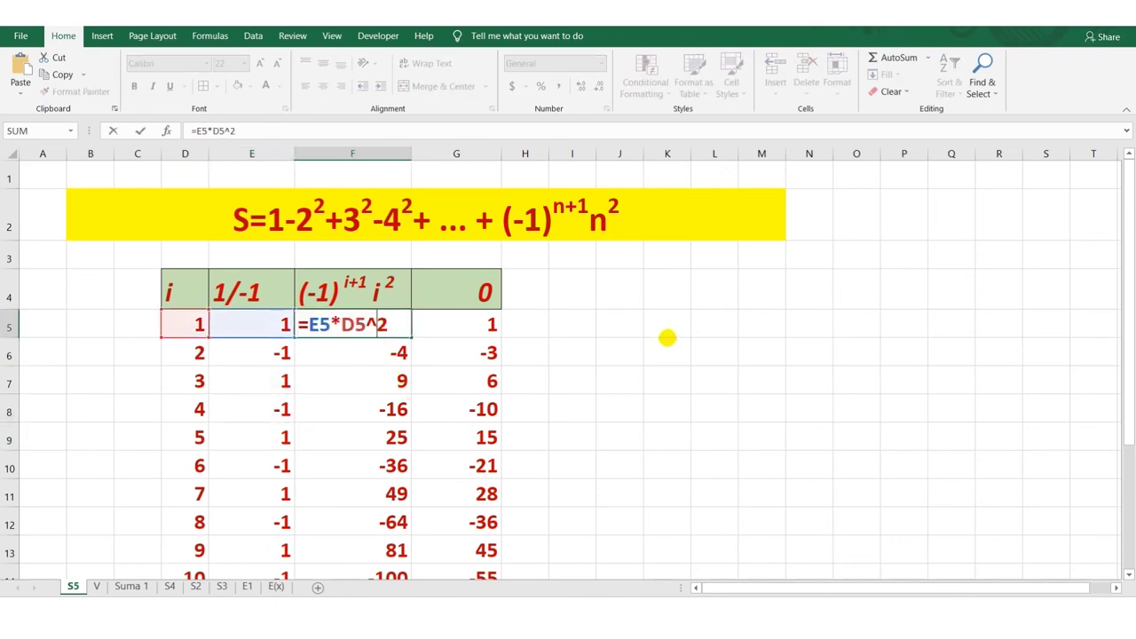
key("Return")
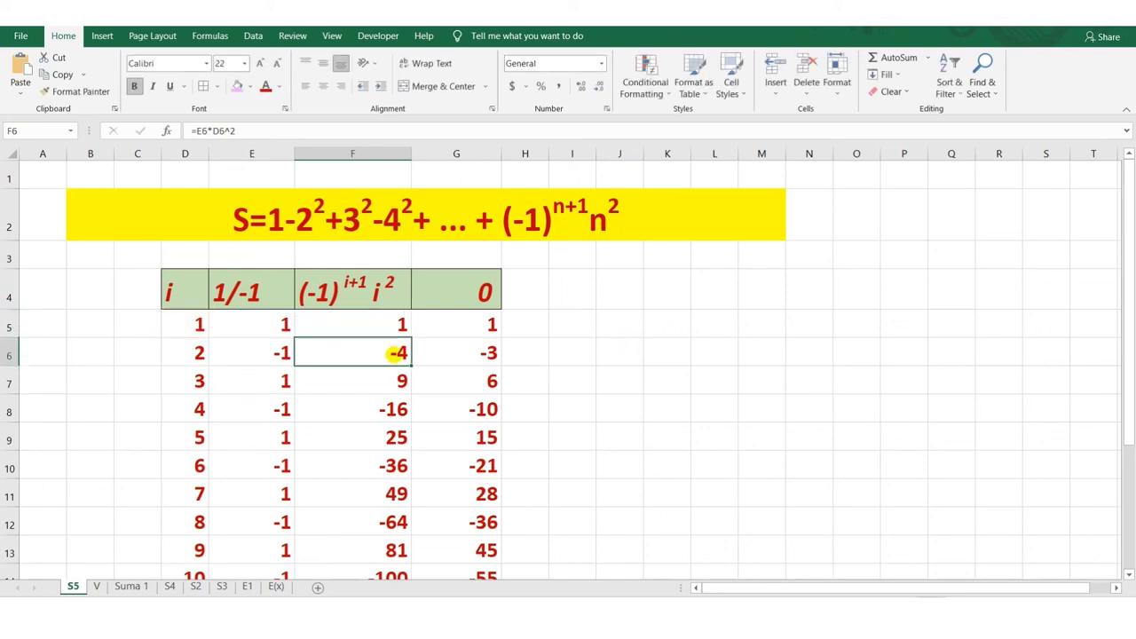
double_click(393, 352)
key("Return")
Inspect the running-sum formulas in G5 and G6 and view the remaining rows of the S5 table
double_click(492, 325)
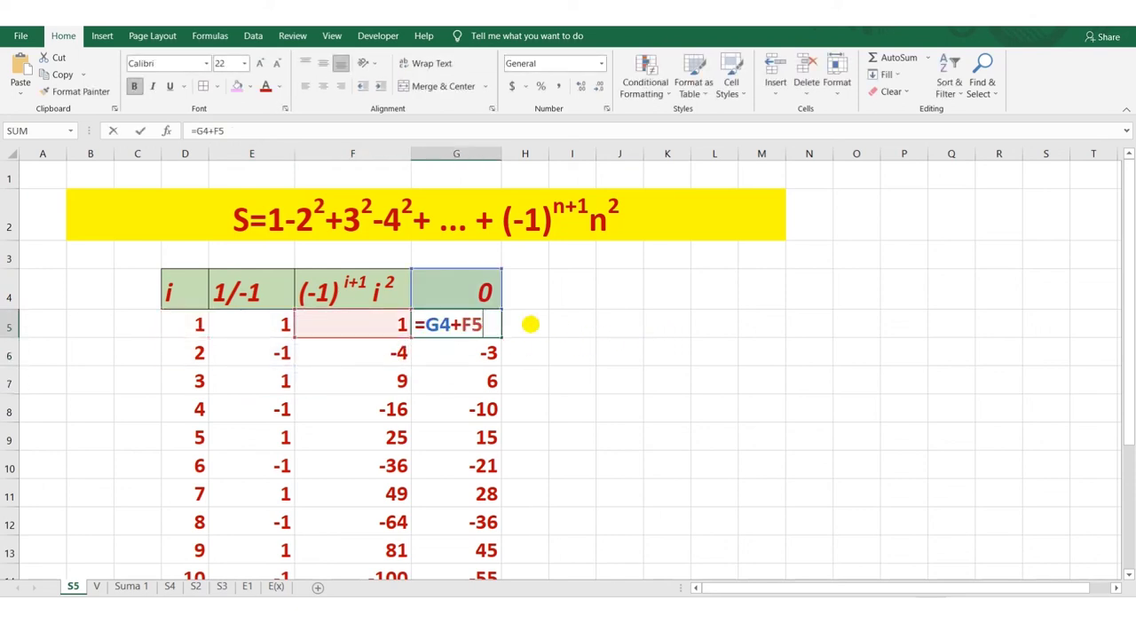
key("Return")
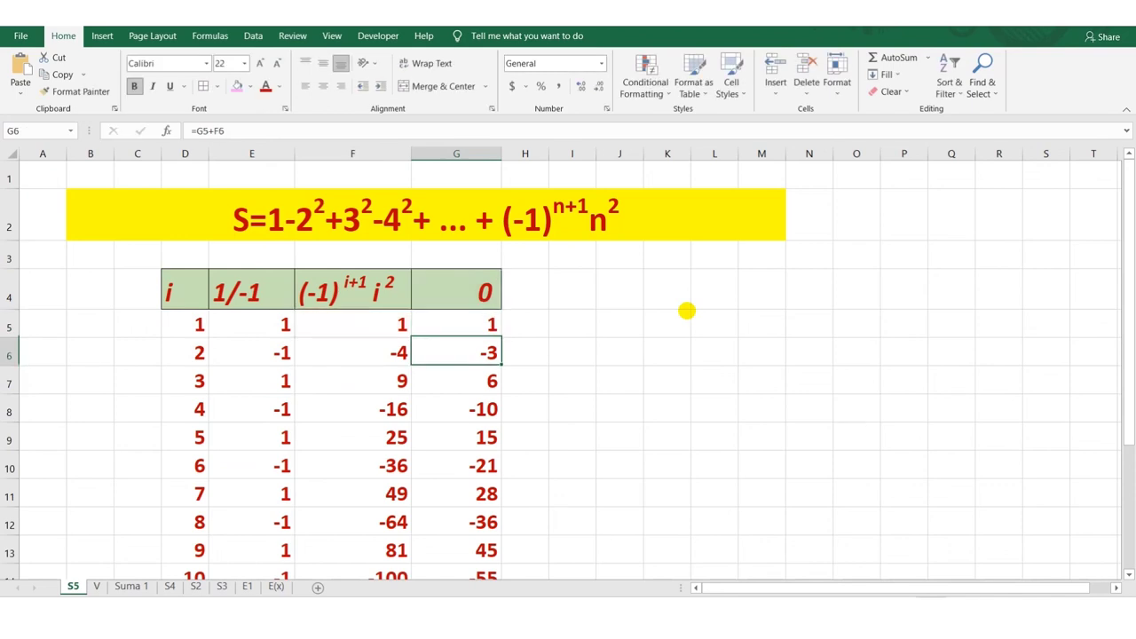
double_click(465, 353)
key("Return")
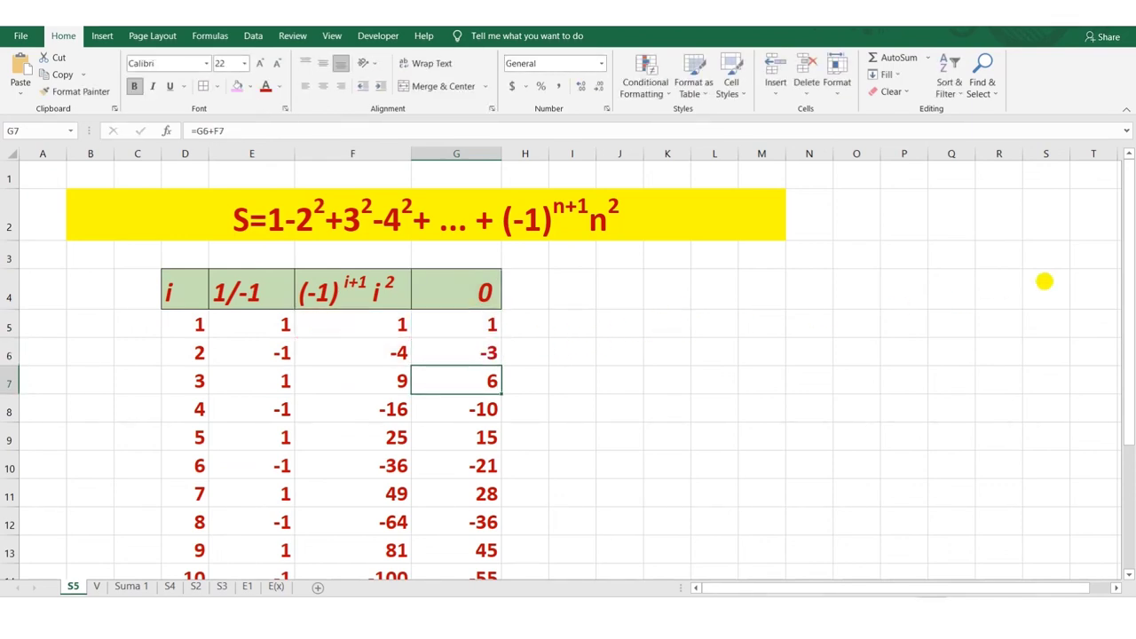
left_click_drag(1129, 275, 1130, 325)
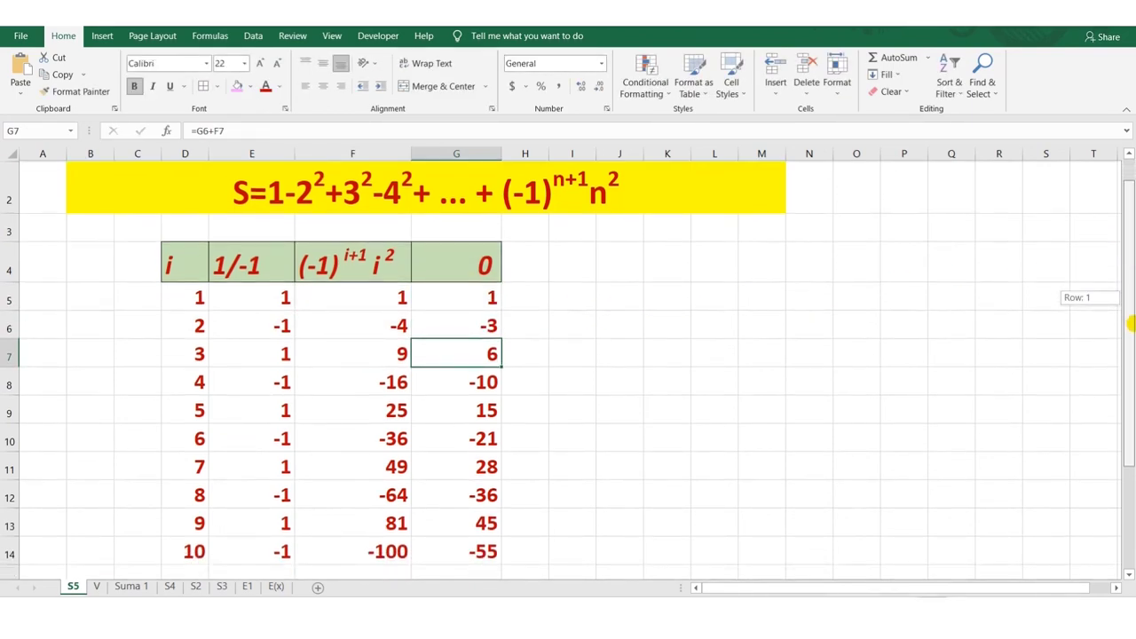